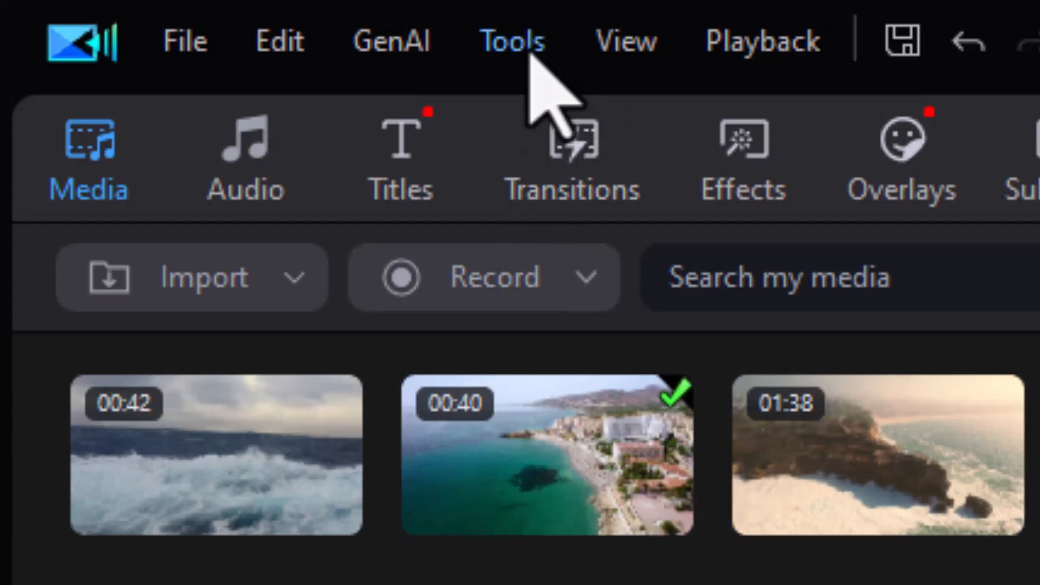
# - Open the Slideshow Creator tool and maximize its window
pyautogui.click(499, 43)
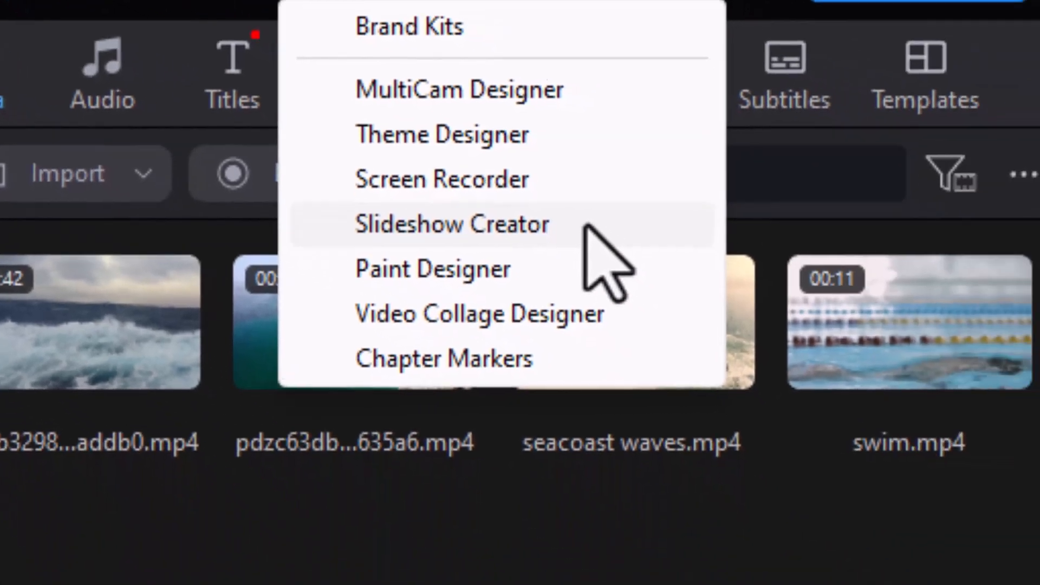
pyautogui.click(586, 227)
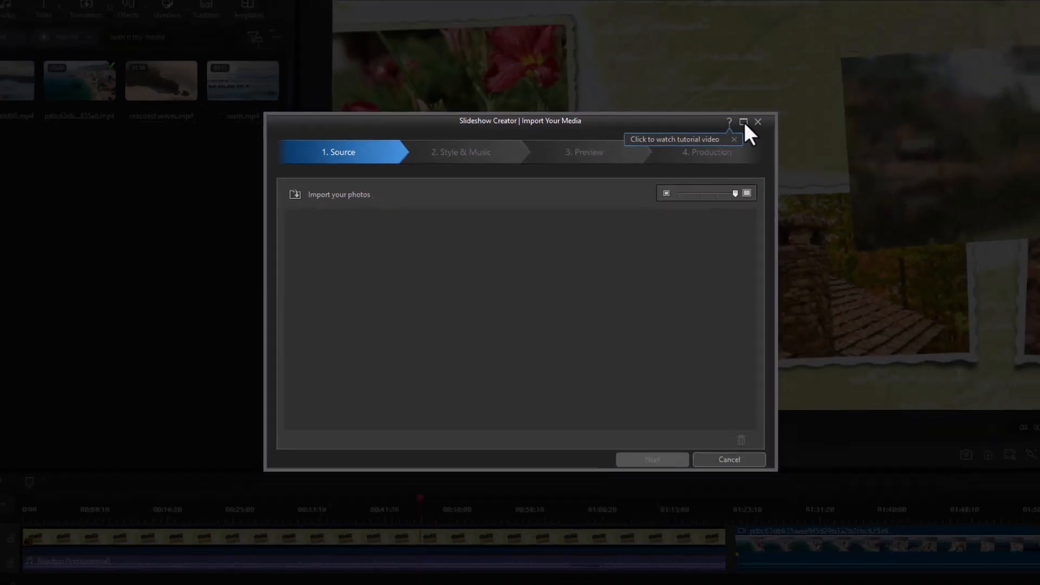
pyautogui.click(878, 21)
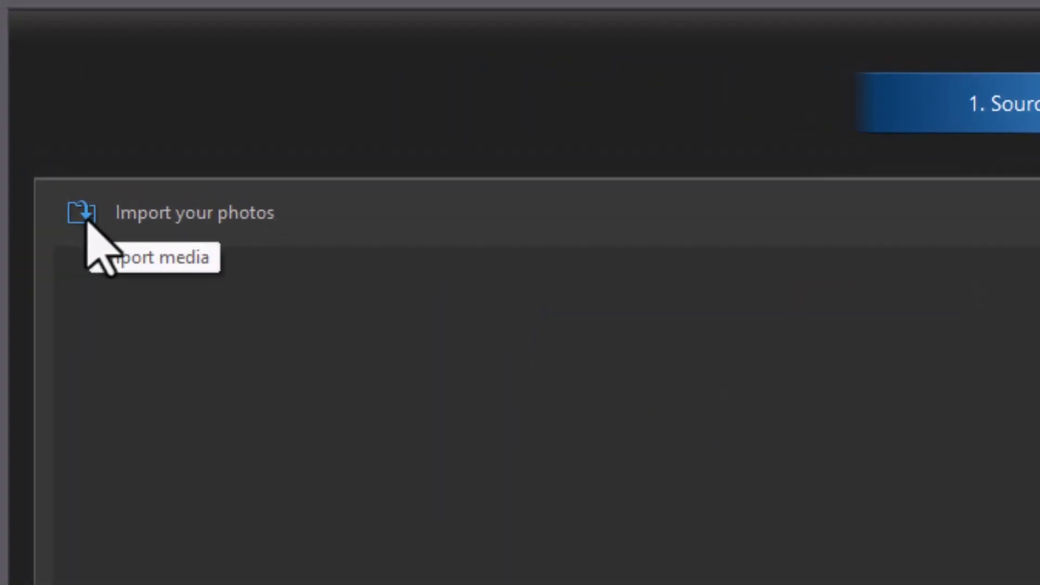
# - Import the temp image folder as the slideshow's photos
pyautogui.click(86, 220)
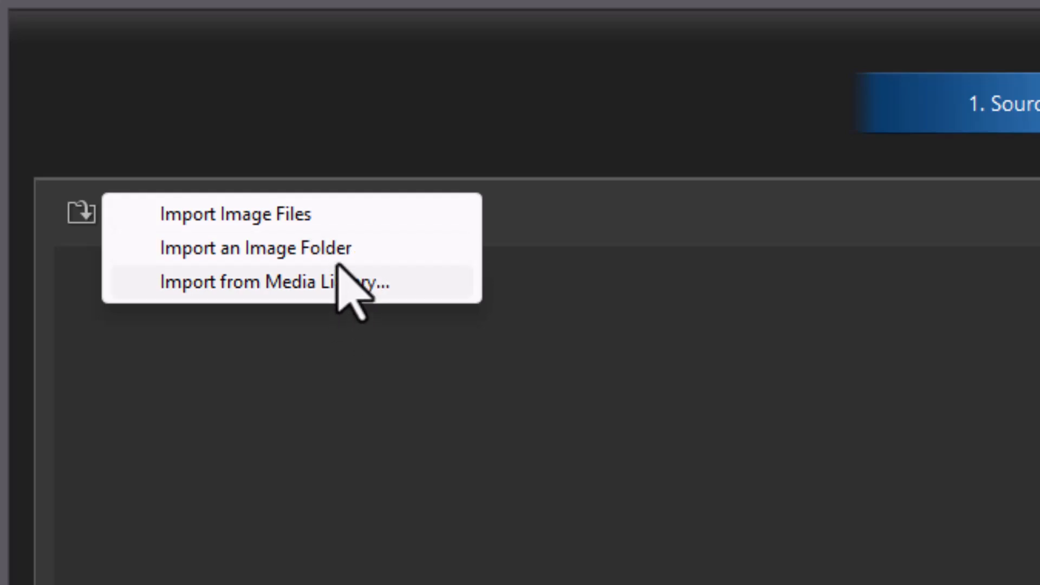
pyautogui.click(338, 247)
pyautogui.click(76, 124)
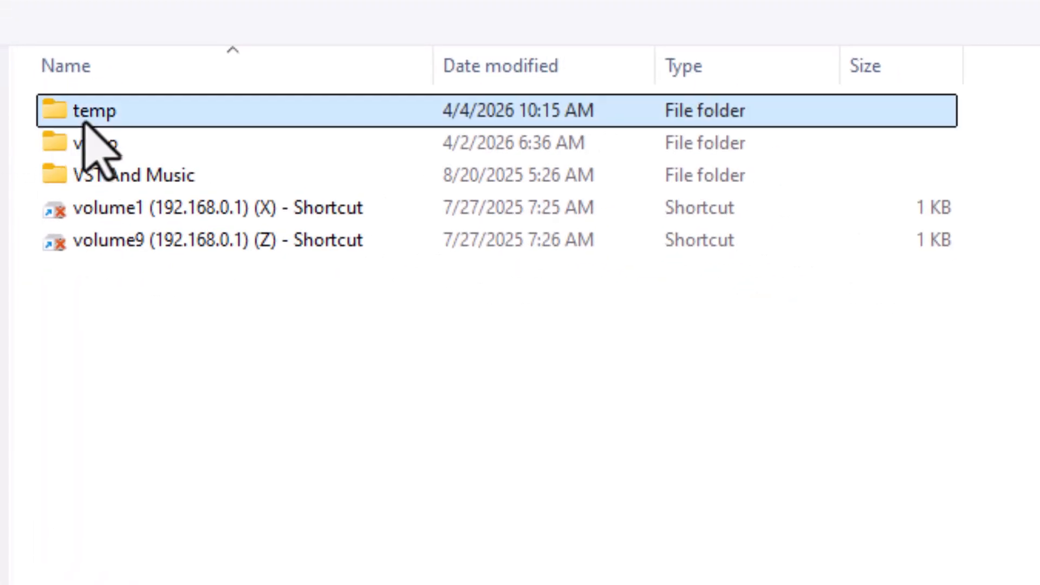
pyautogui.click(433, 416)
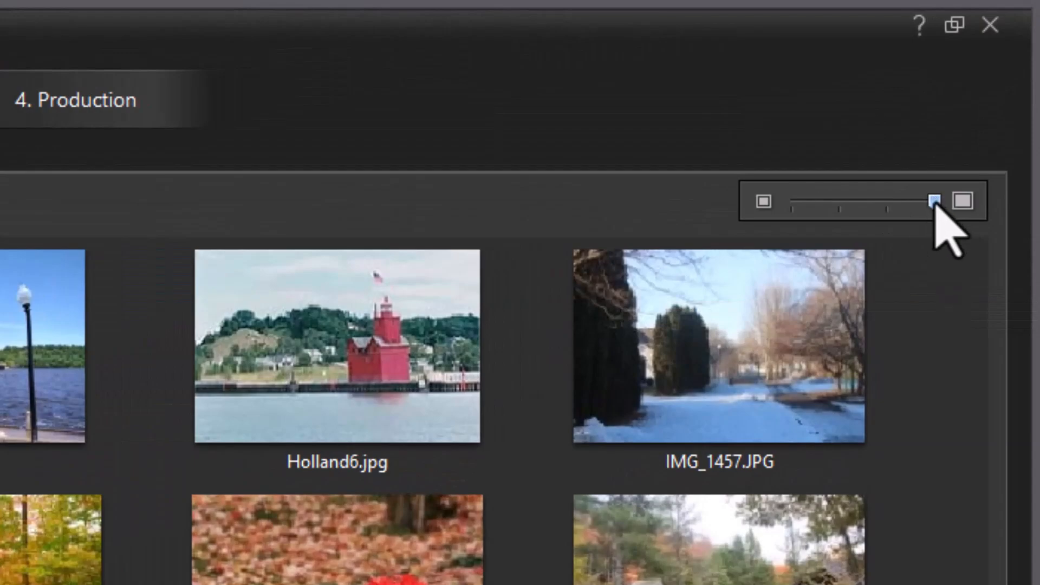
# - Remove beach1.jpg and IMG_5128.JPG from the imported photos
pyautogui.moveTo(935, 203); pyautogui.dragTo(770, 200)
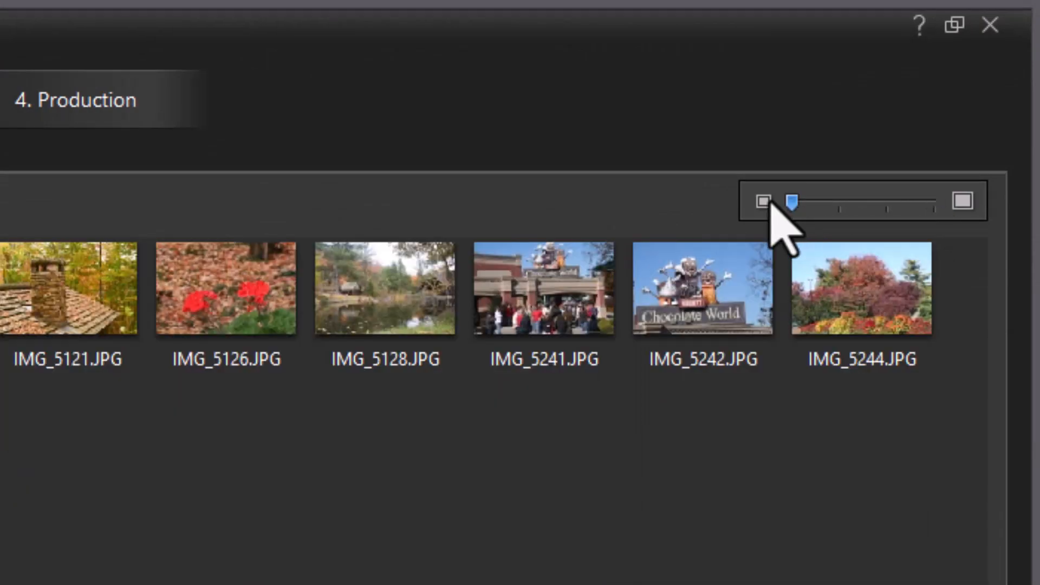
pyautogui.click(963, 201)
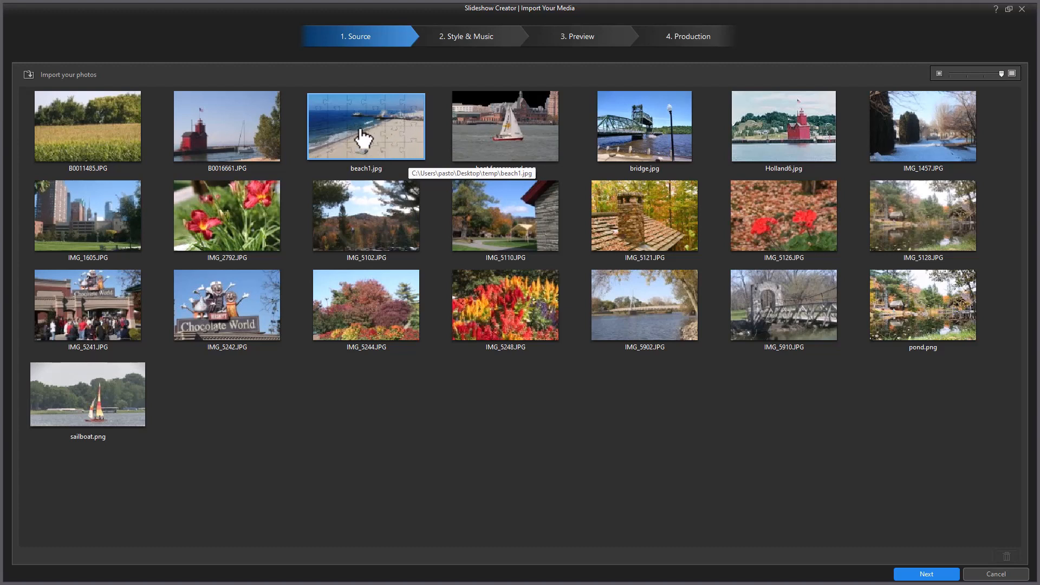
pyautogui.click(393, 135)
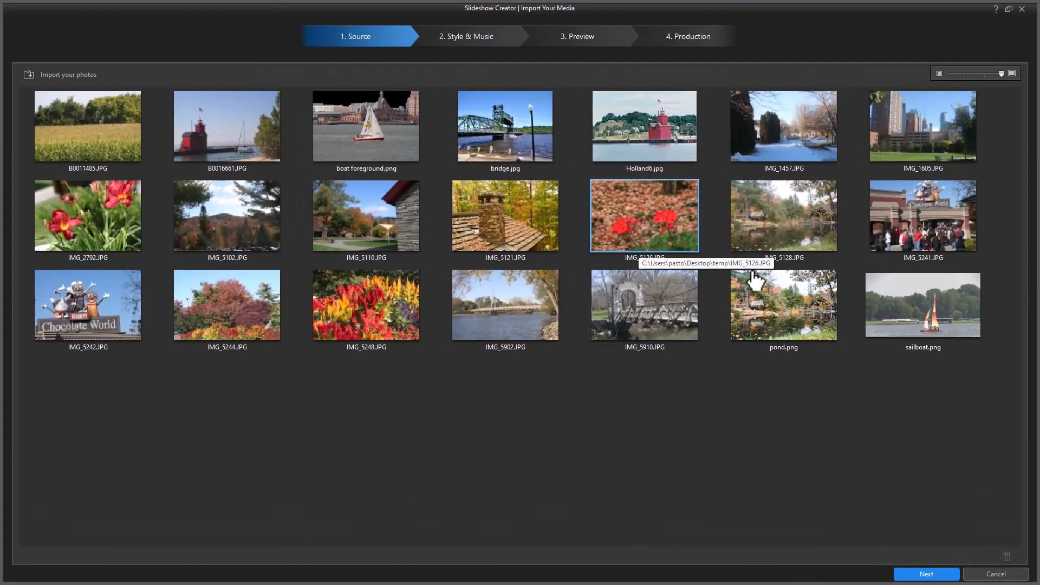
pyautogui.click(792, 227)
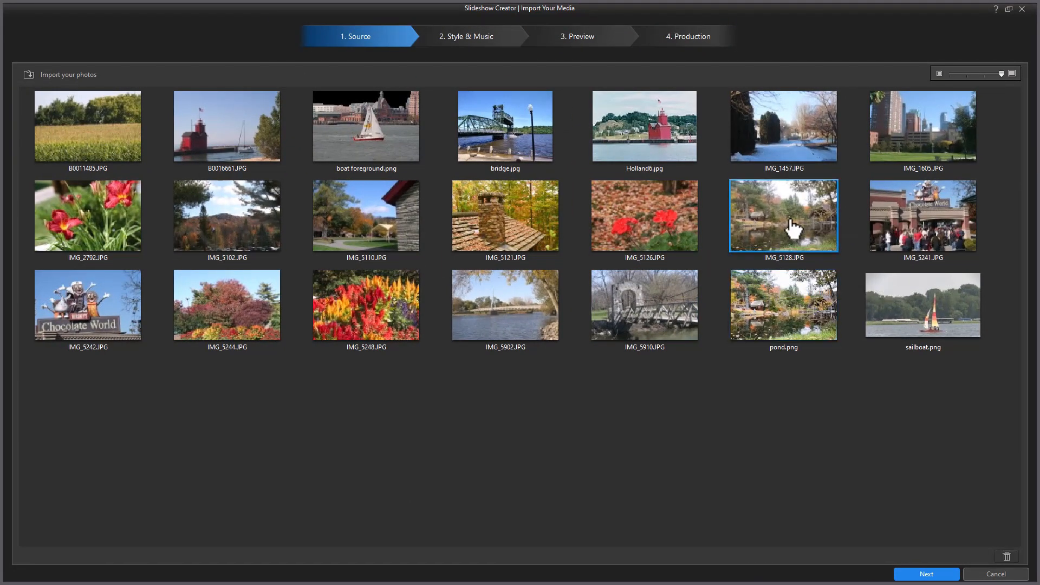
pyautogui.press('Delete')
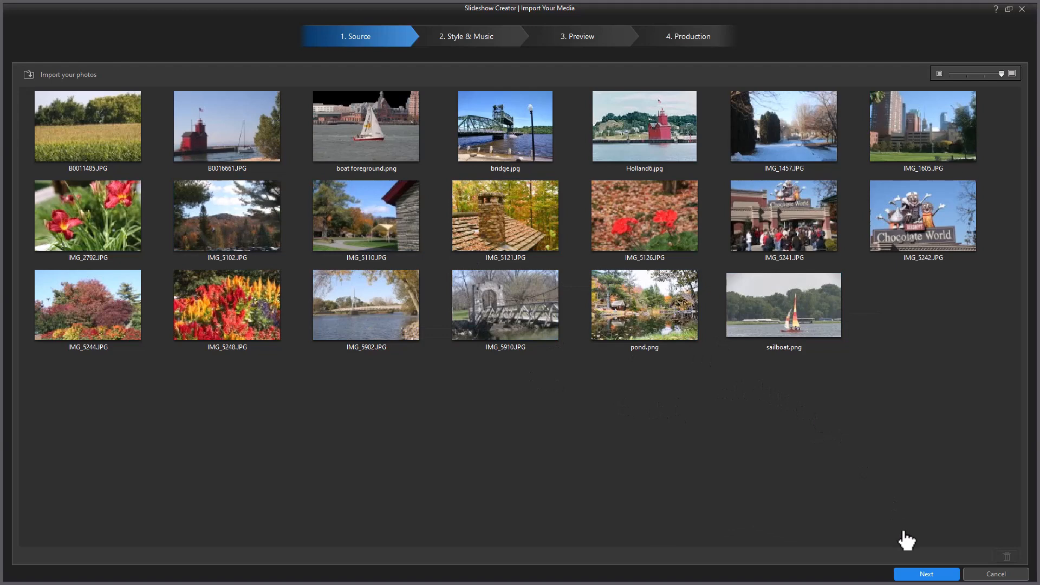
# - Advance to the Style & Music stage and choose the Camera slideshow style
pyautogui.click(927, 576)
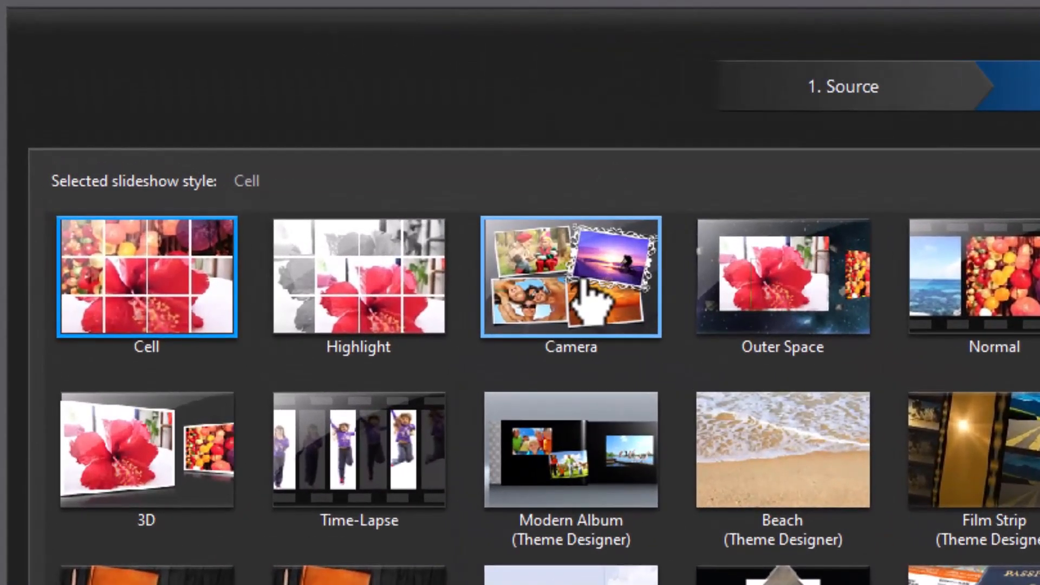
pyautogui.click(588, 304)
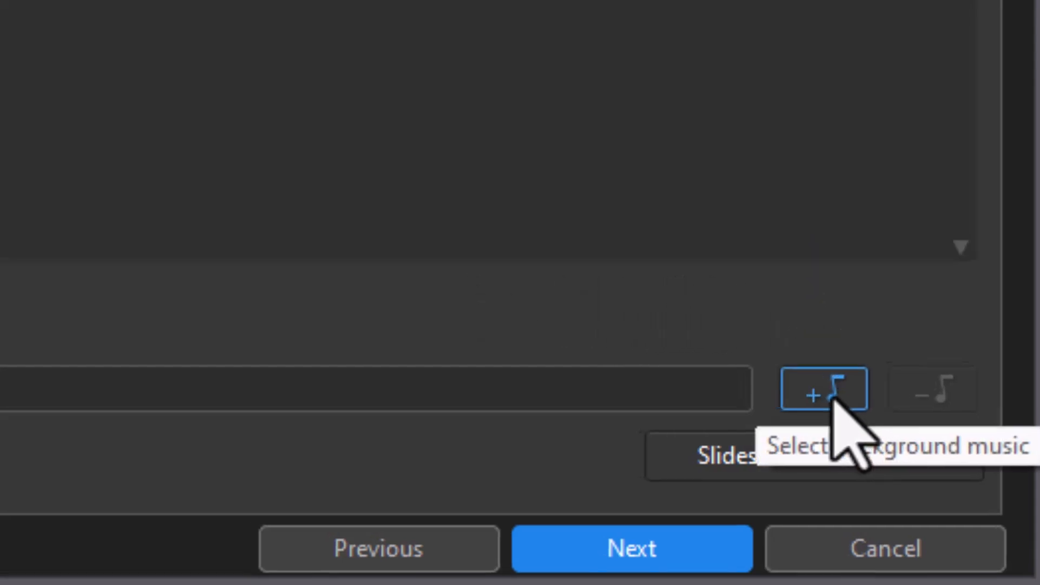
# - Open the Meta music download library for background music and browse the Blues genre
pyautogui.click(826, 395)
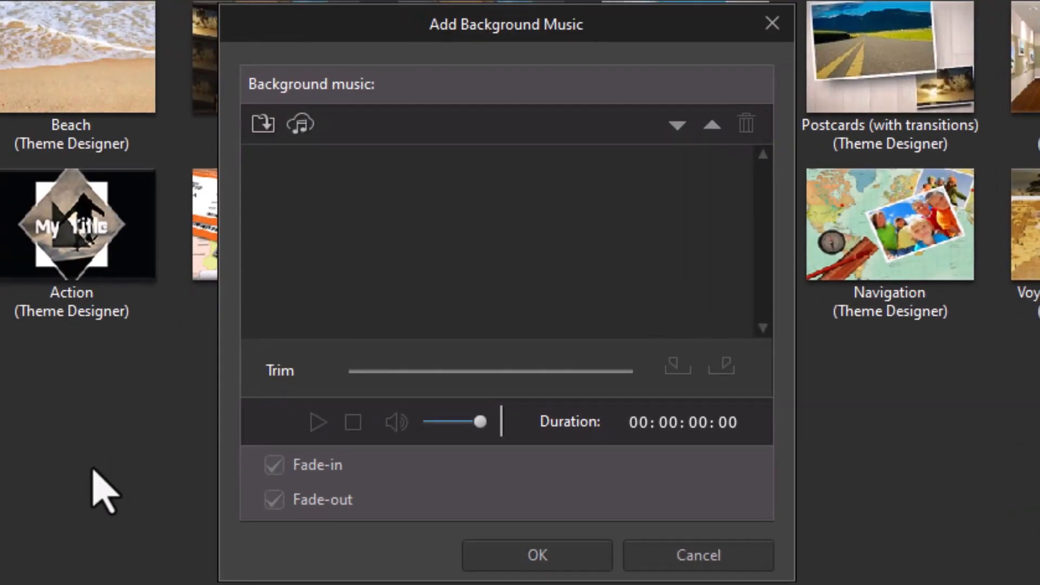
pyautogui.click(304, 126)
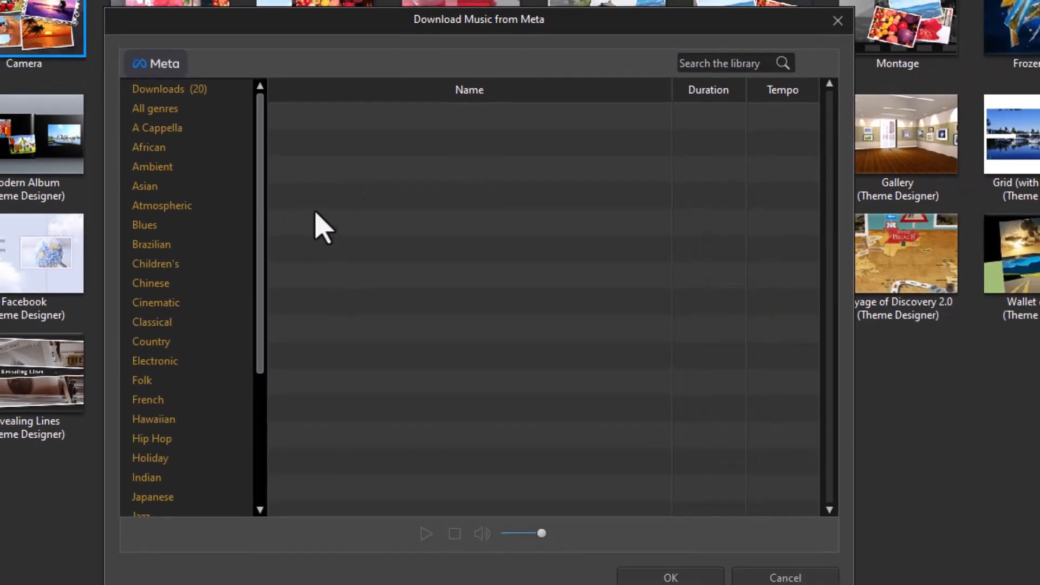
pyautogui.click(196, 129)
pyautogui.click(181, 111)
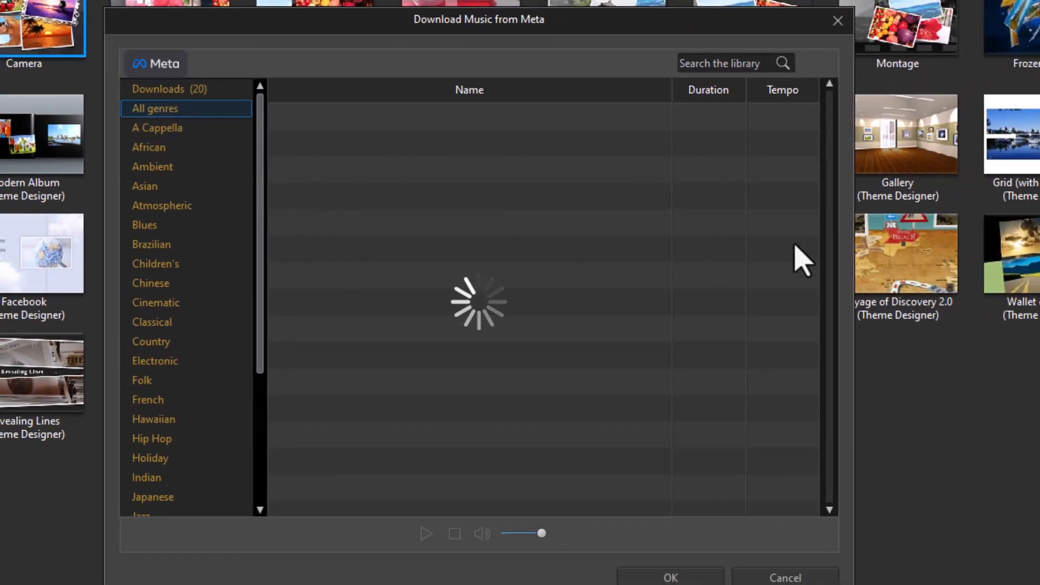
pyautogui.click(716, 63)
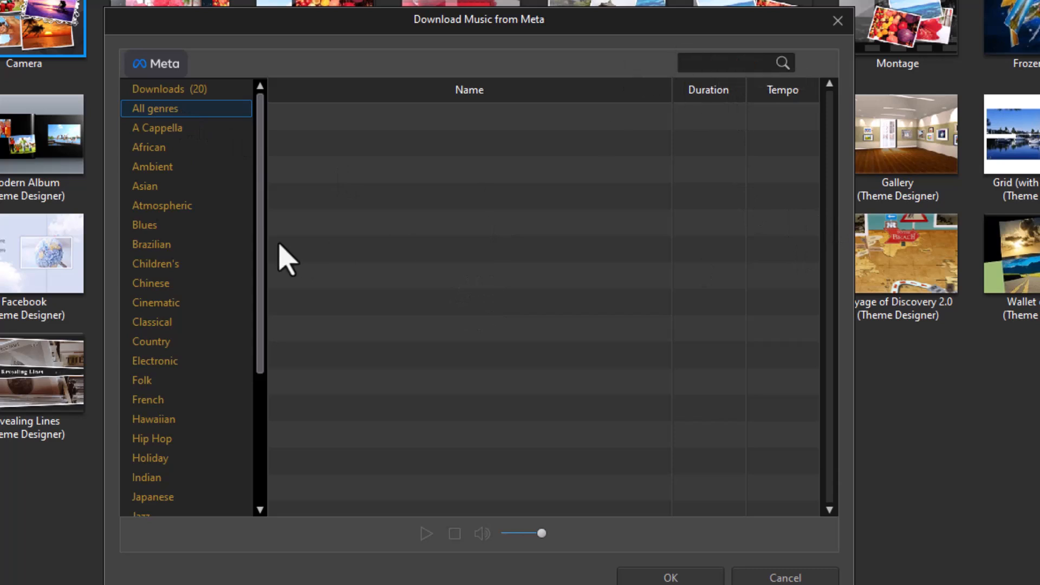
pyautogui.click(176, 226)
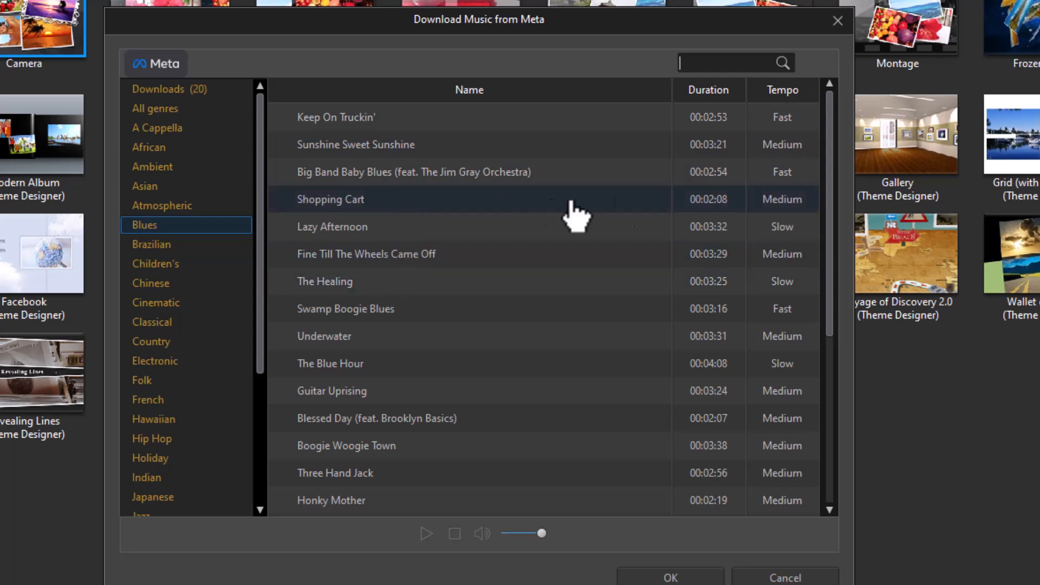
pyautogui.moveTo(832, 234); pyautogui.dragTo(824, 402)
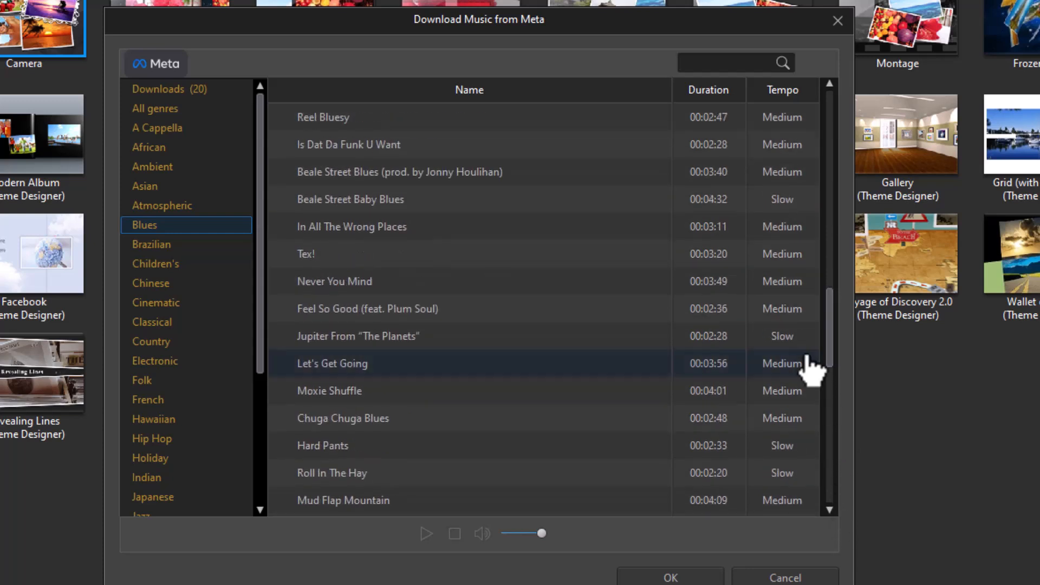
# - Search all genres for roadtrip, preview Roadtrip (Instrumental), and add it as background music
pyautogui.click(722, 64)
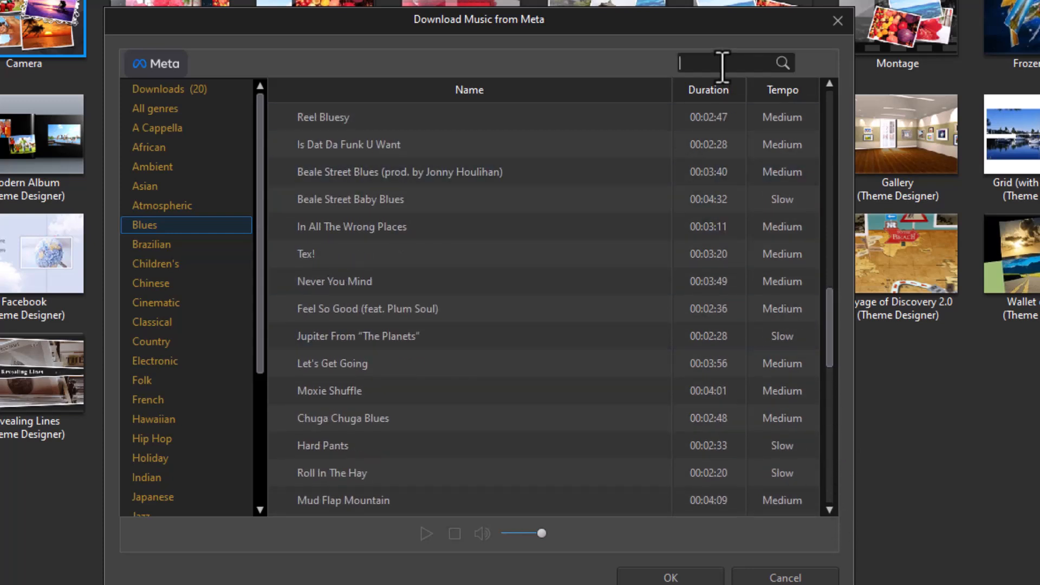
pyautogui.write('roadtrip')
pyautogui.press('Return')
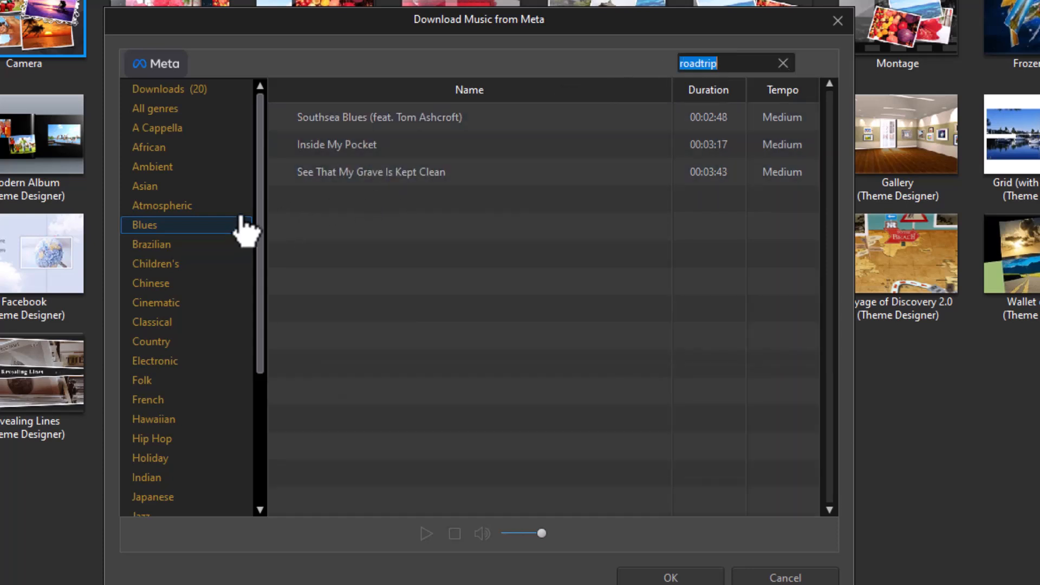
pyautogui.click(169, 112)
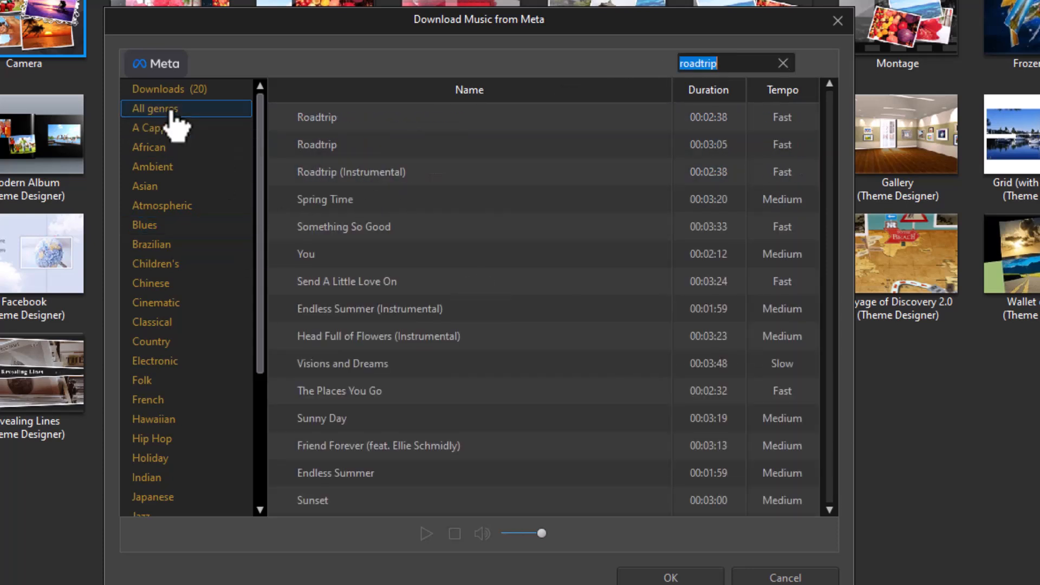
pyautogui.click(384, 174)
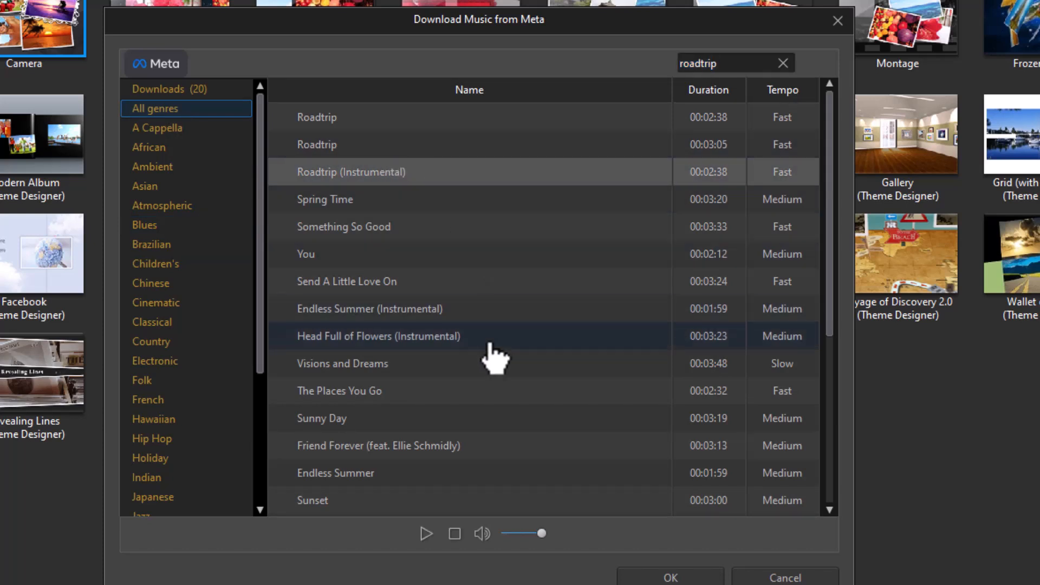
pyautogui.click(427, 534)
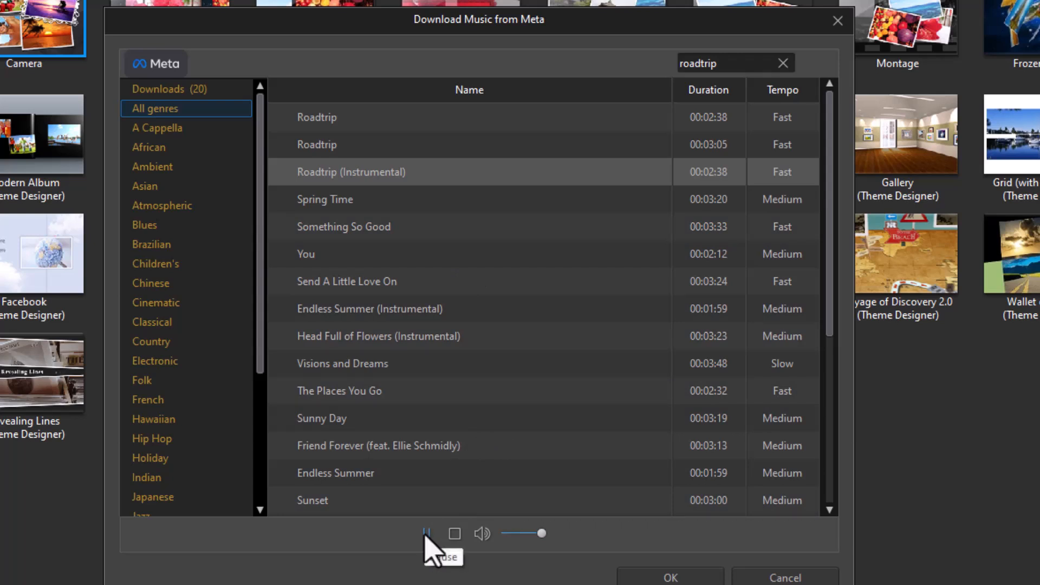
pyautogui.click(454, 538)
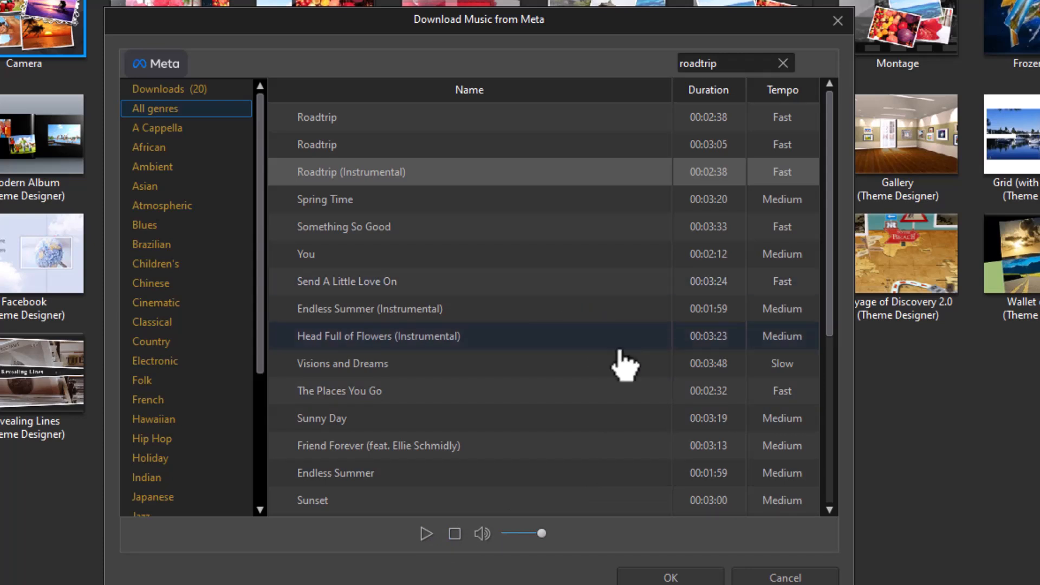
pyautogui.click(671, 578)
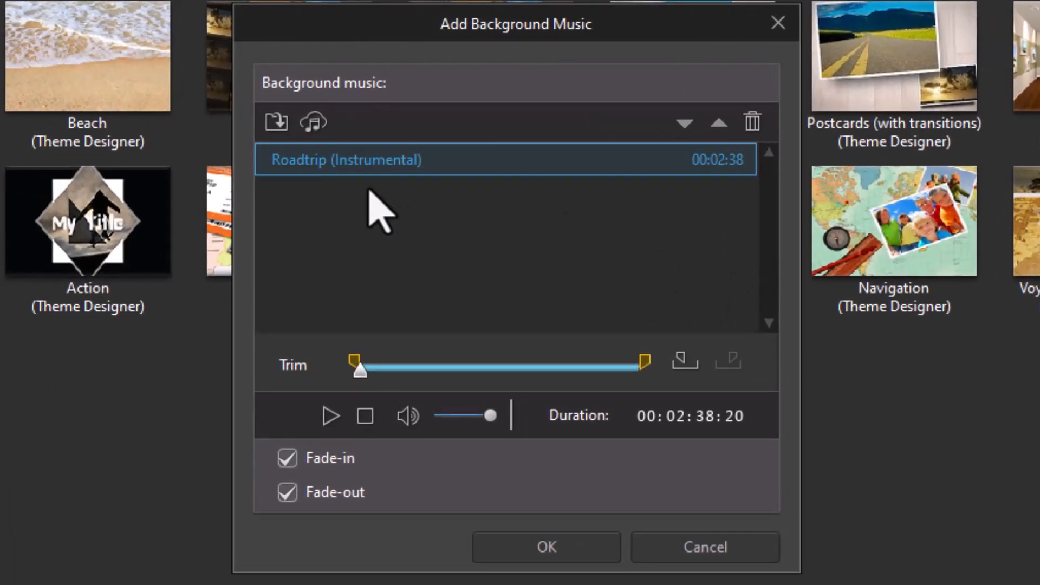
# - Search the Meta library for another and add Another Paradise as a second background track
pyautogui.click(314, 125)
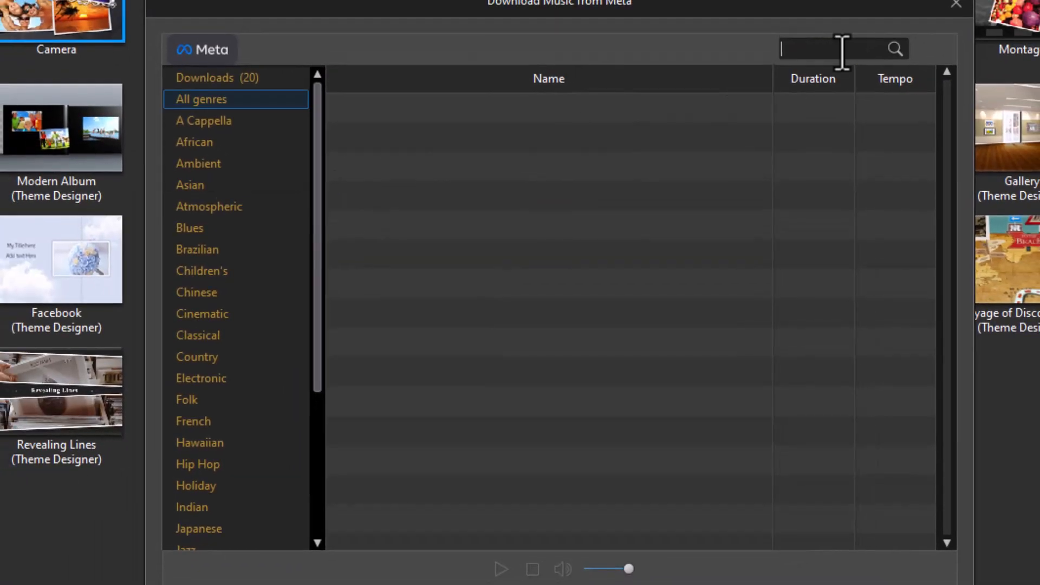
pyautogui.write('another')
pyautogui.press('Return')
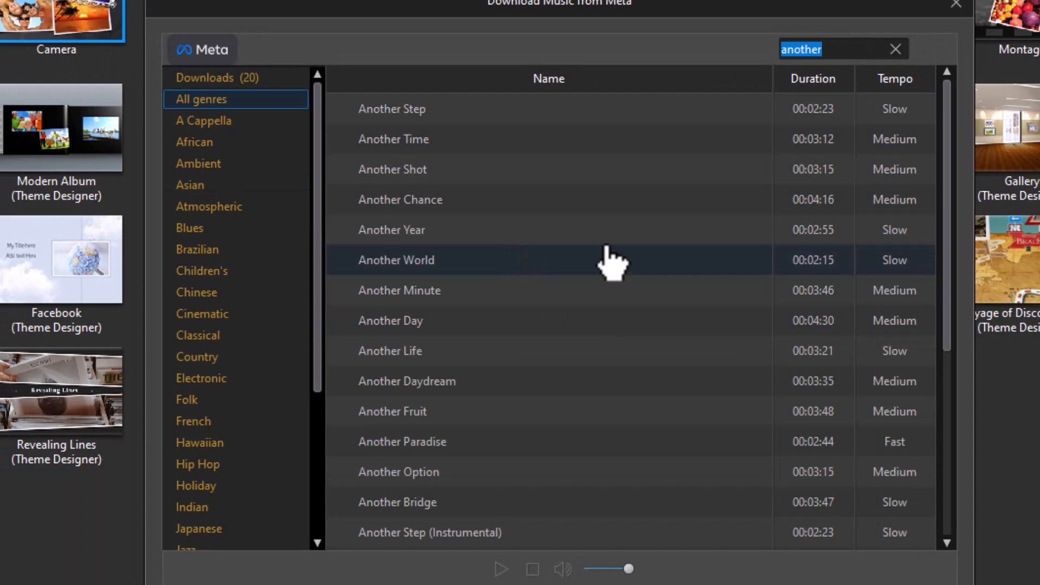
pyautogui.click(549, 442)
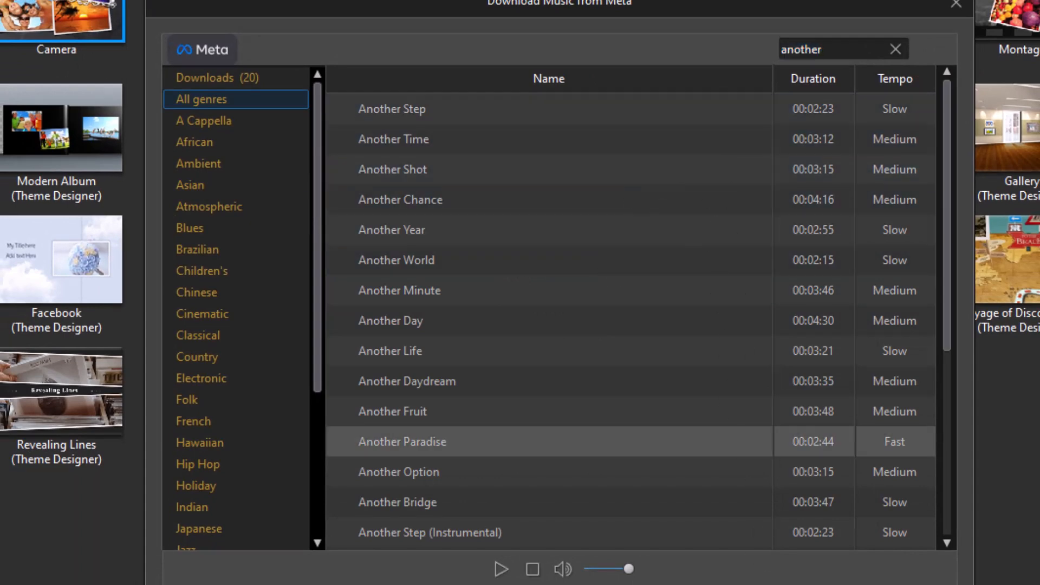
pyautogui.click(769, 584)
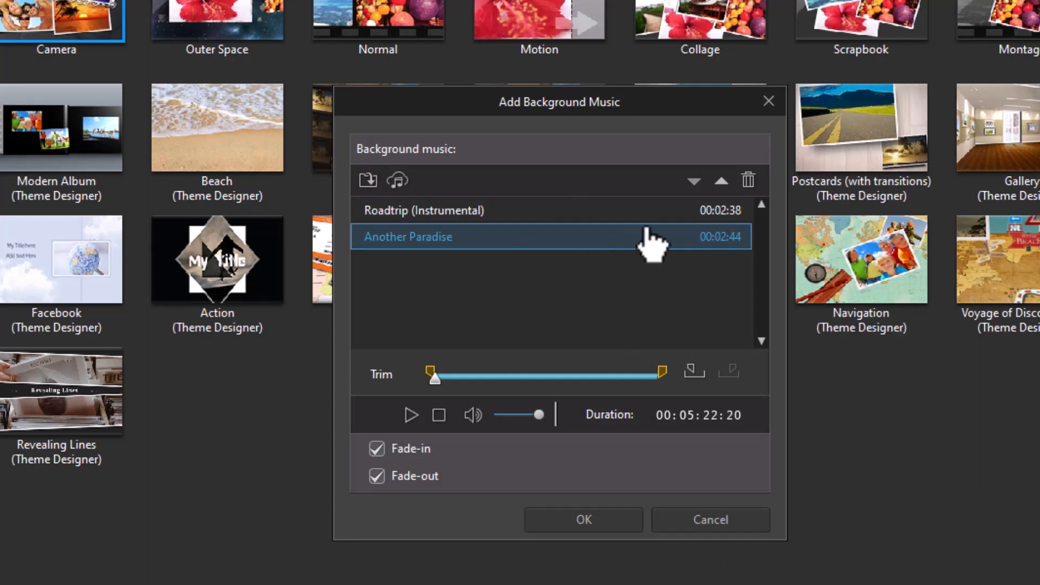
# - Move Roadtrip (Instrumental) below Another Paradise in the background music list
pyautogui.keyDown('ctrl'); pyautogui.click(715, 216); pyautogui.keyUp('ctrl')
pyautogui.click(714, 214)
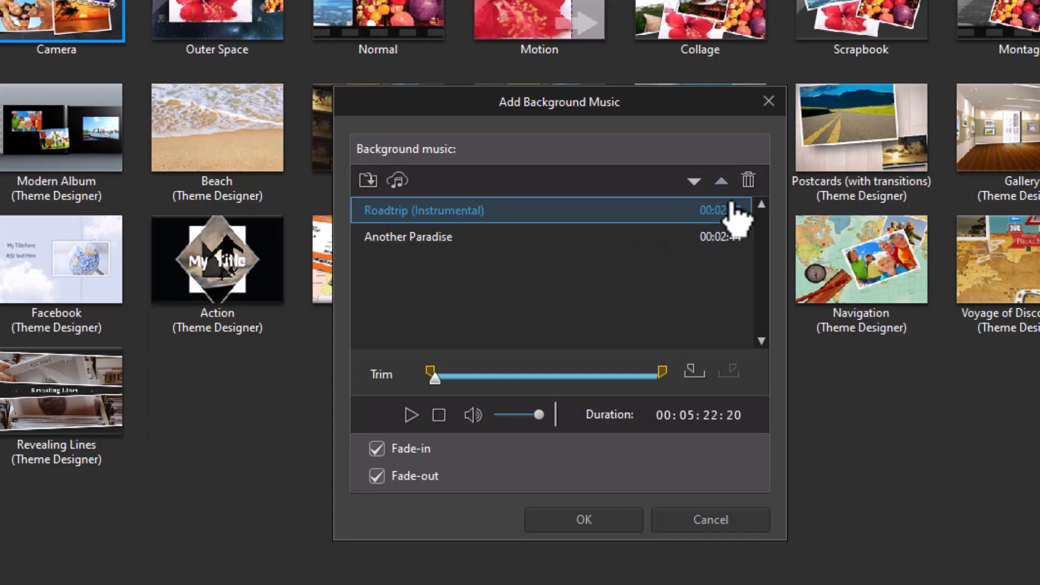
pyautogui.click(692, 182)
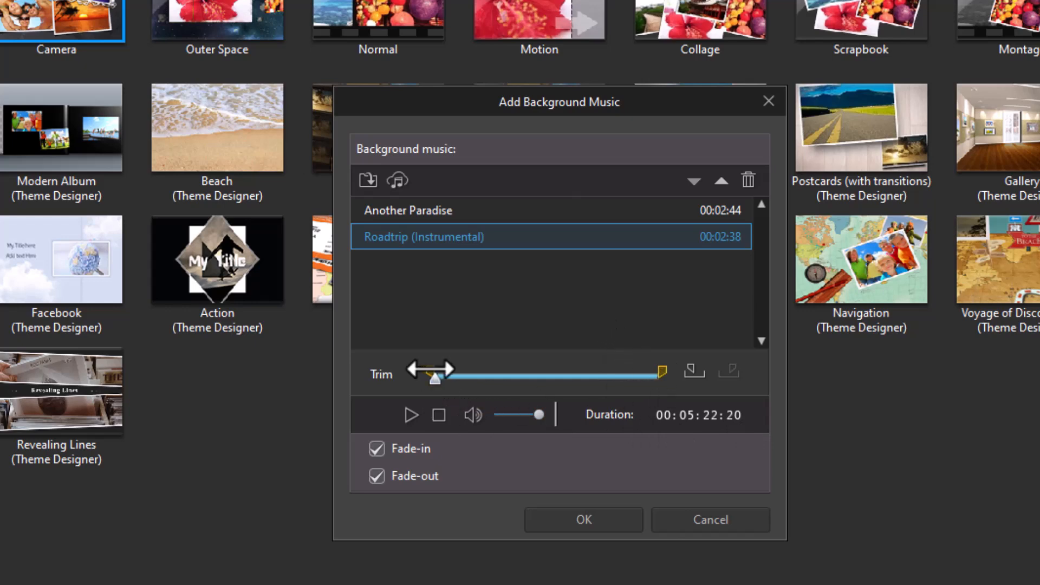
# - Trim Roadtrip (Instrumental) to a section of about 32 seconds from its middle
pyautogui.moveTo(430, 370); pyautogui.dragTo(505, 372)
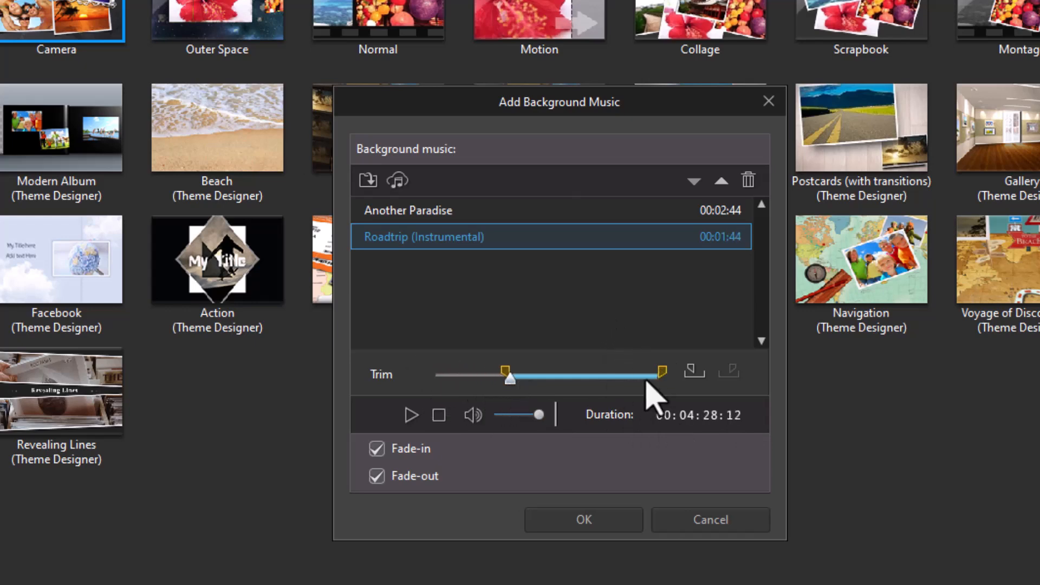
pyautogui.moveTo(663, 372); pyautogui.dragTo(544, 379)
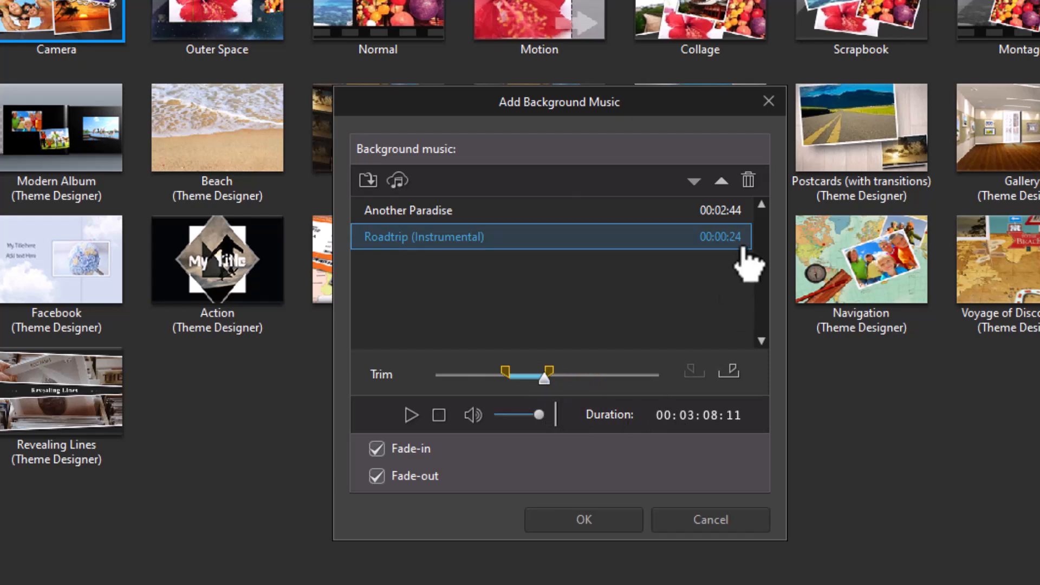
pyautogui.moveTo(549, 378); pyautogui.dragTo(558, 377)
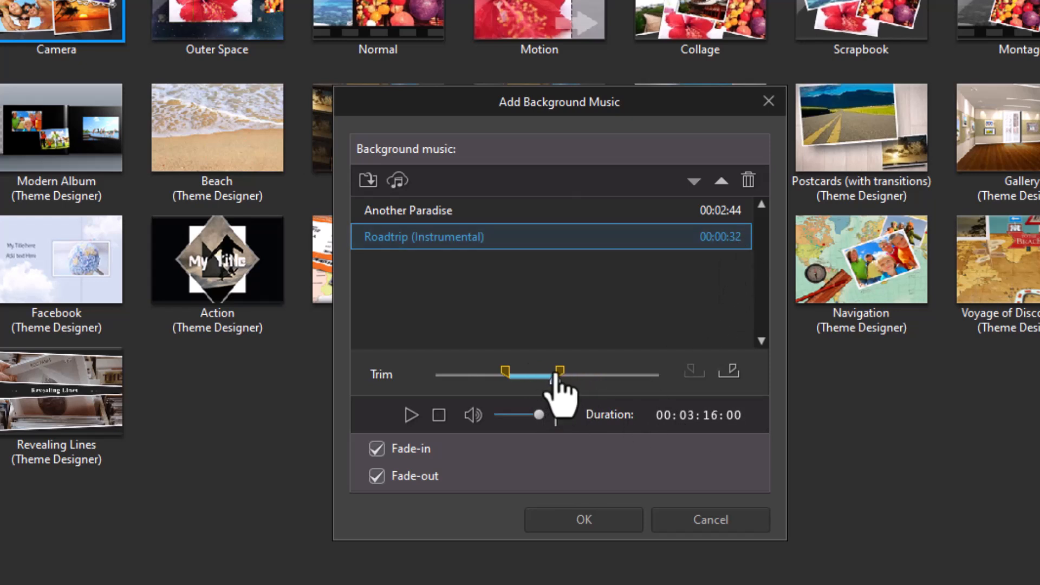
# - Remove Another Paradise from the background music list
pyautogui.click(618, 211)
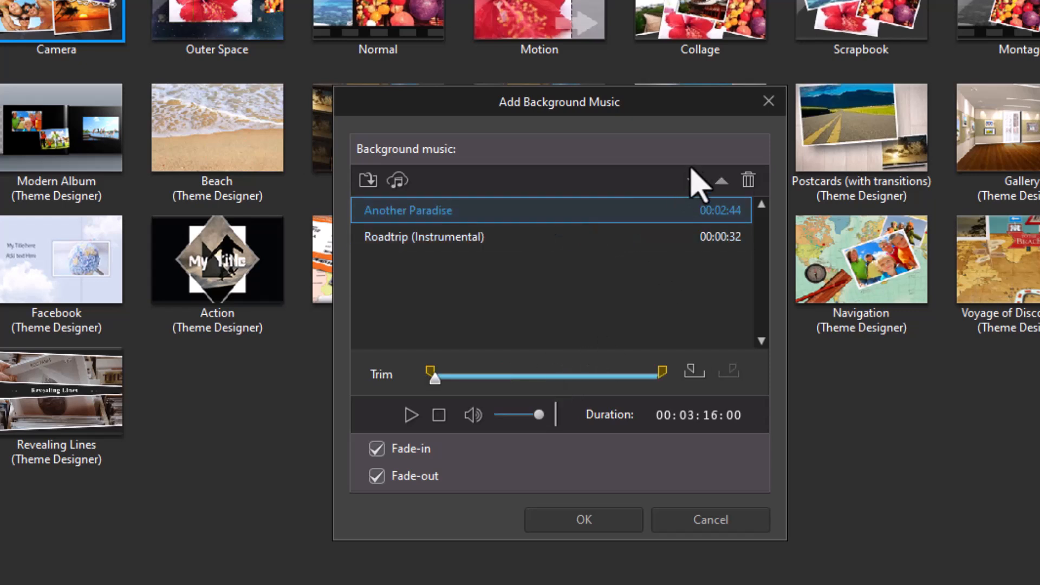
pyautogui.click(749, 181)
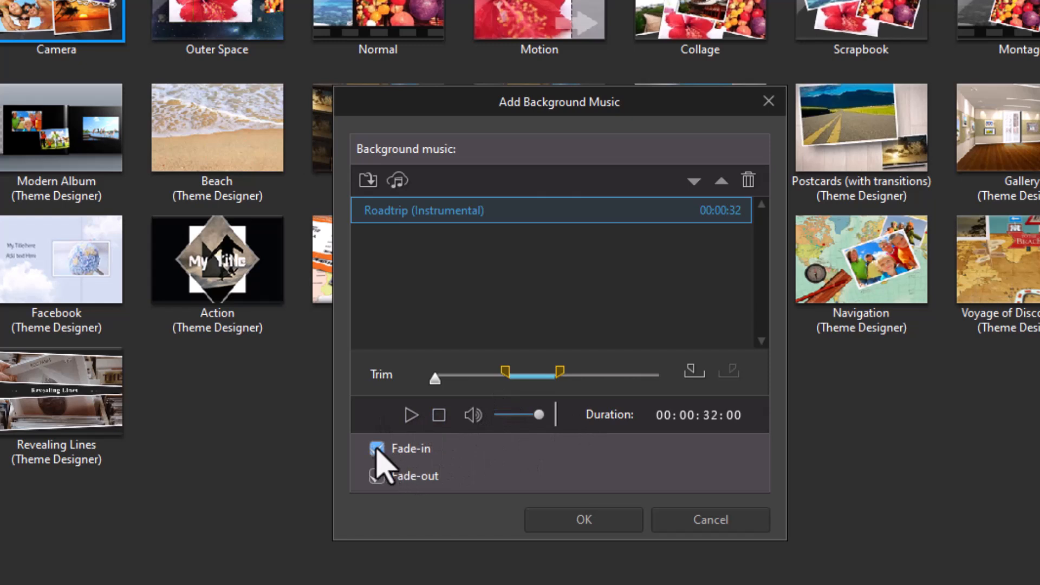
# - Enable fade-out for the background music and confirm the music dialog
pyautogui.click(376, 476)
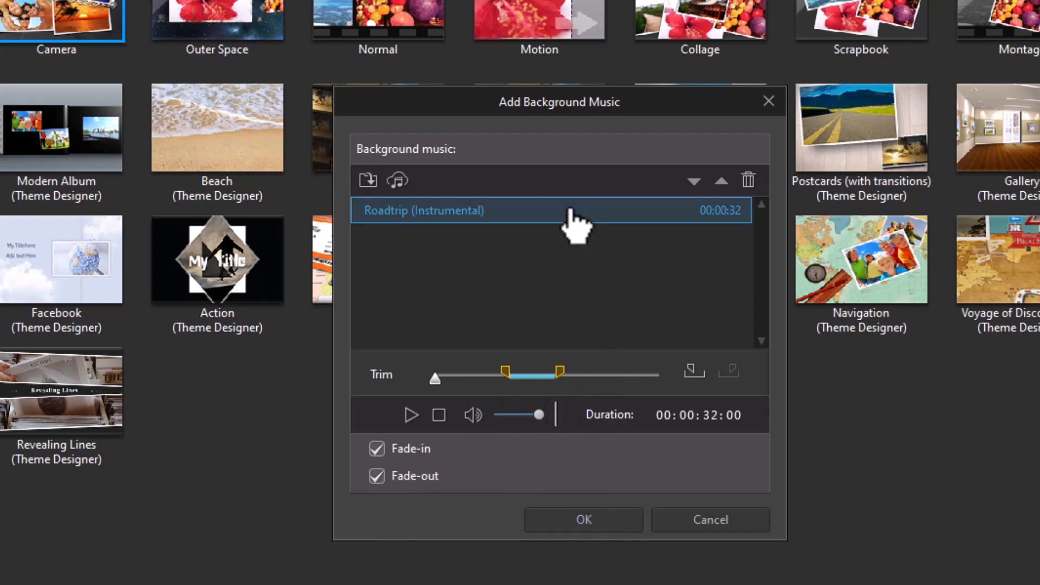
pyautogui.click(611, 521)
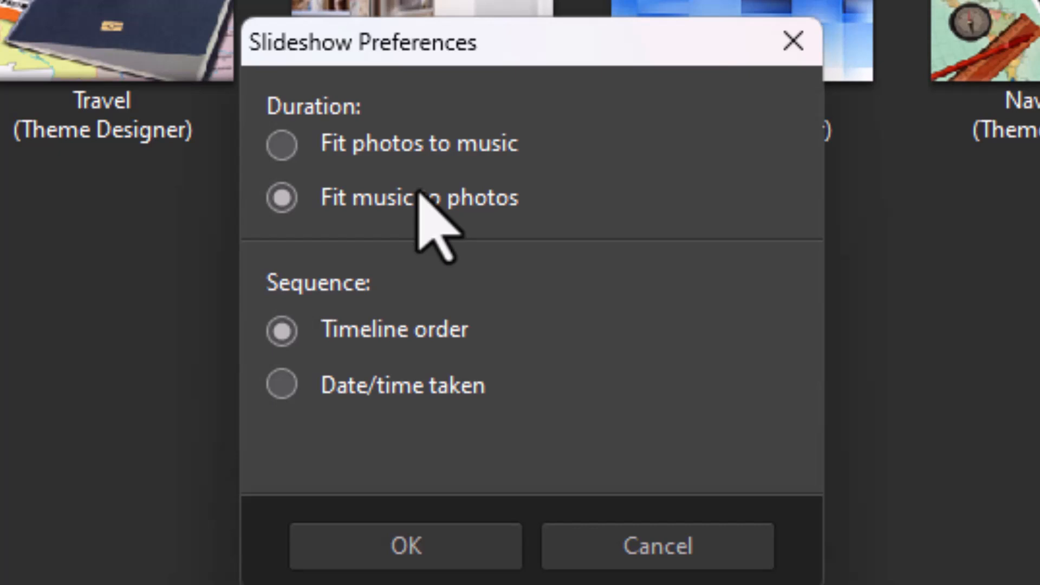
# - Set the slideshow duration preference to Fit photos to music
pyautogui.click(281, 144)
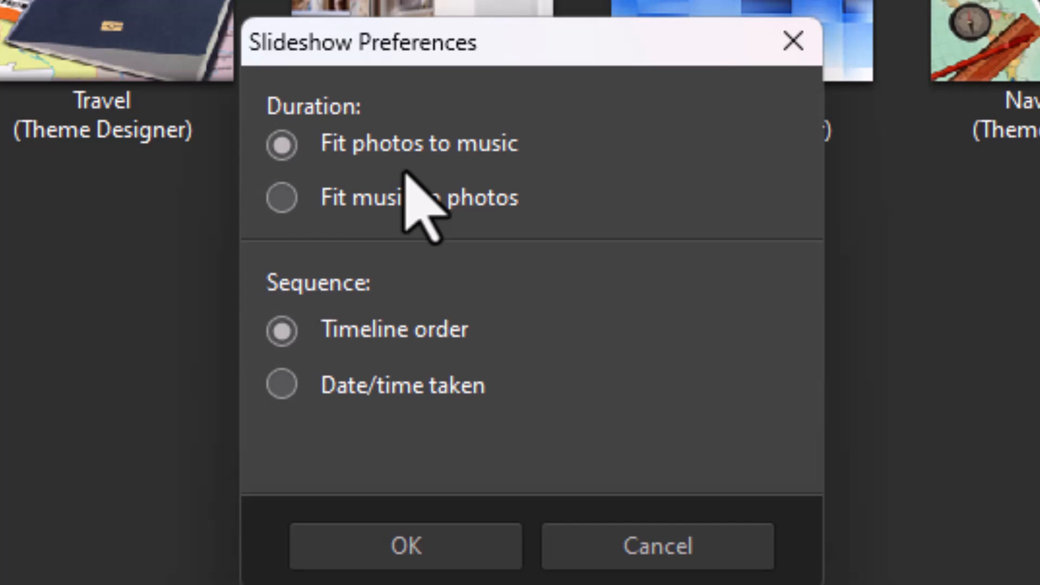
pyautogui.click(438, 545)
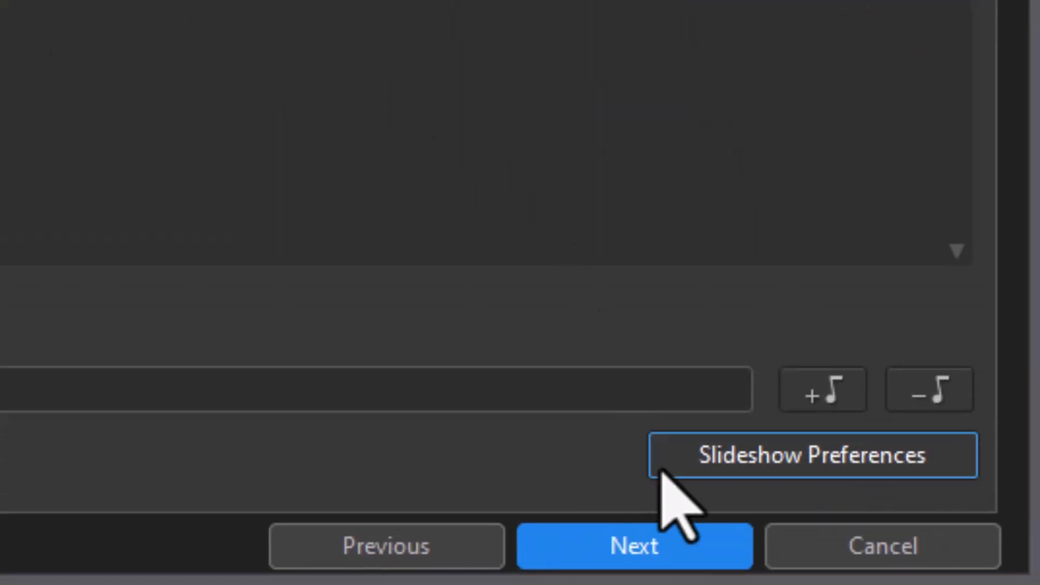
# - Advance to the preview, open the Slideshow Designer, and review each slide
pyautogui.click(667, 549)
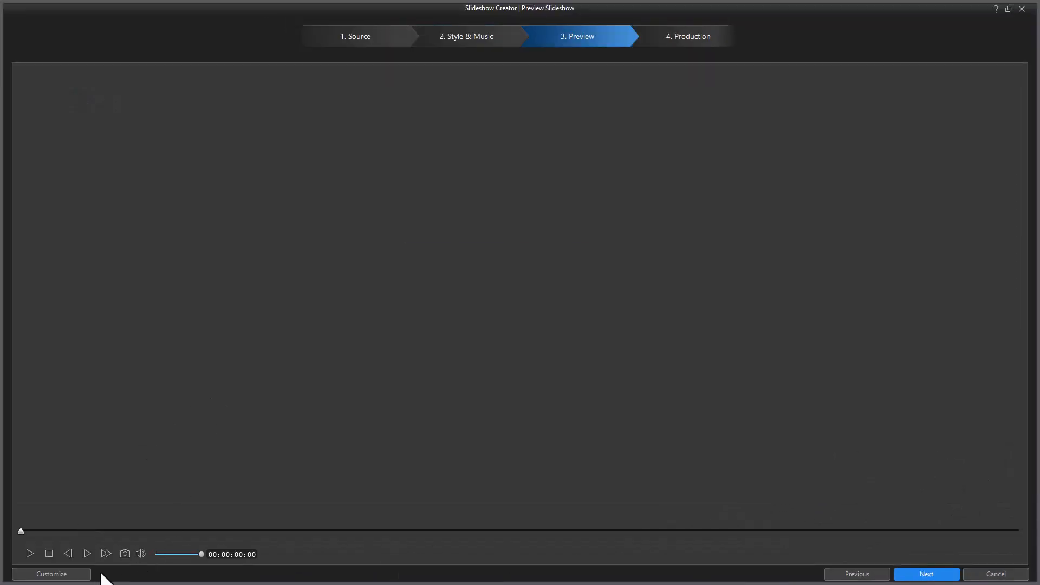
pyautogui.click(62, 576)
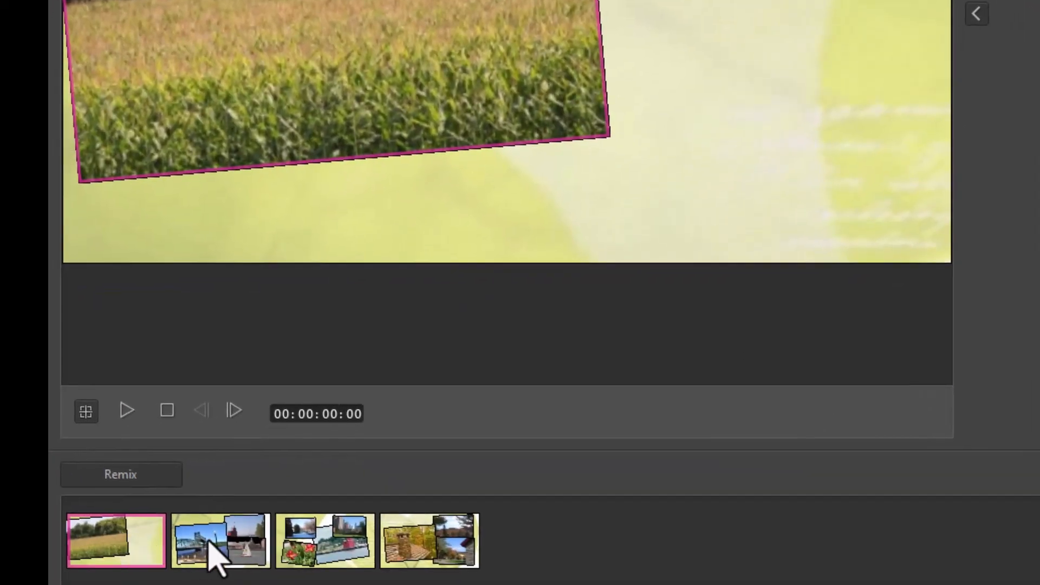
pyautogui.click(218, 540)
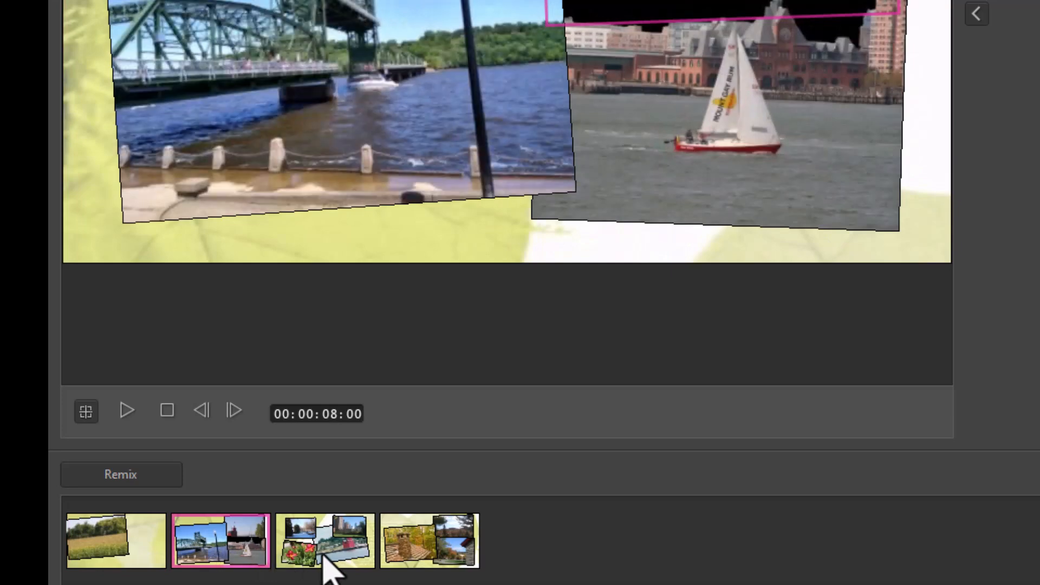
pyautogui.click(319, 555)
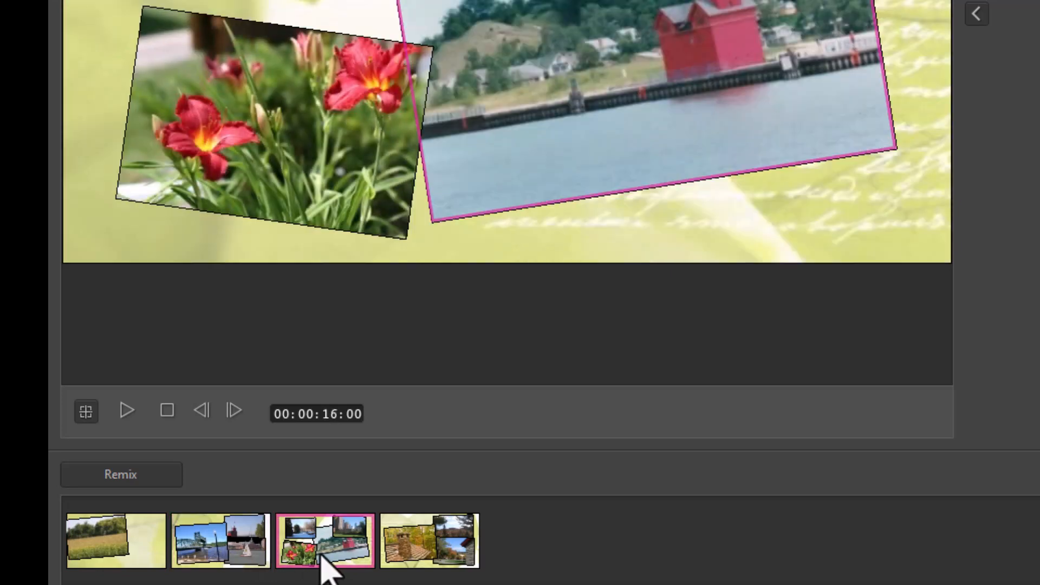
pyautogui.click(423, 563)
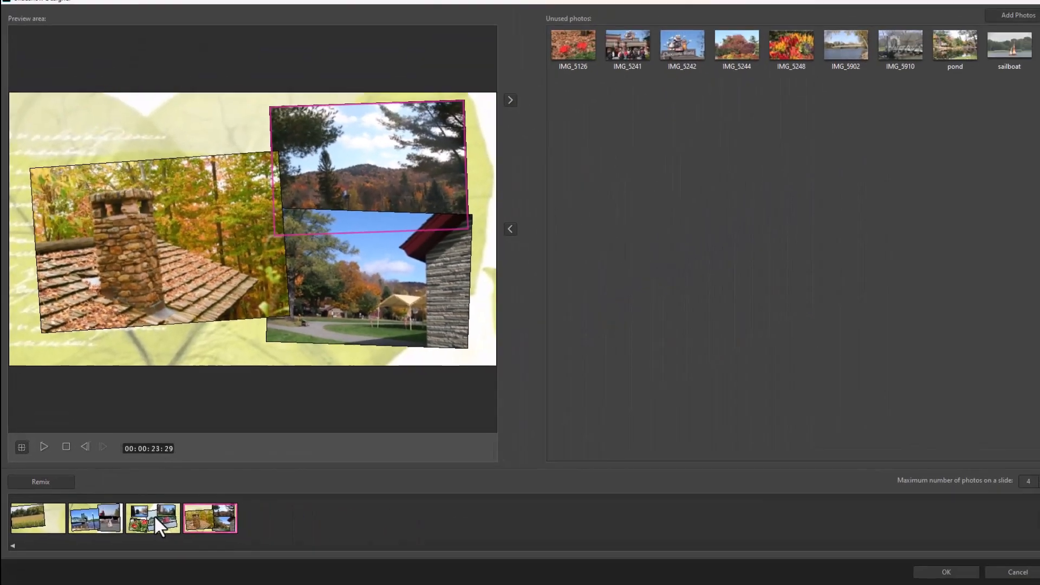
pyautogui.click(154, 518)
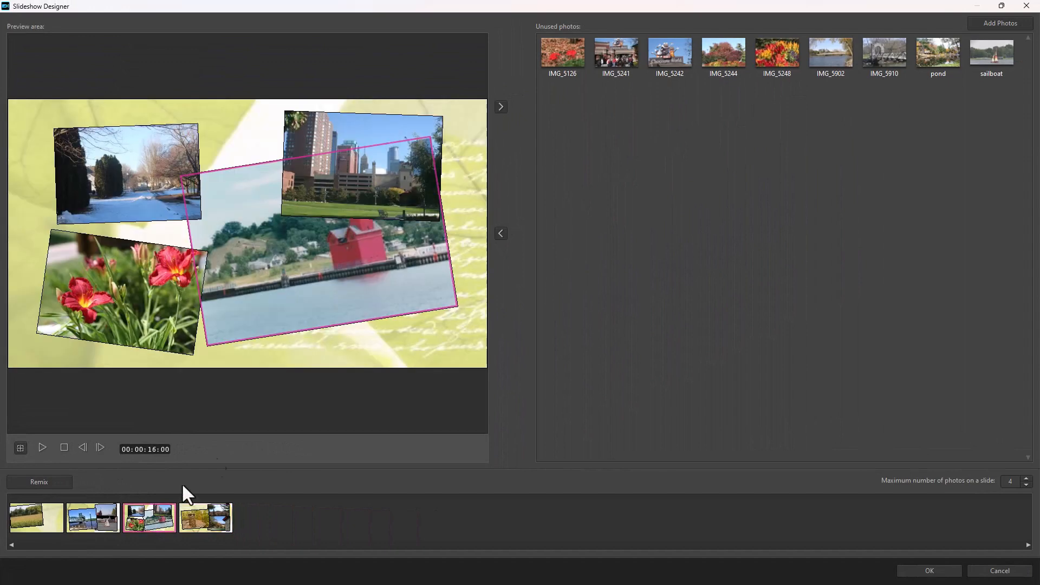
# - Replace the snowy photo on the third slide with IMG_5902
pyautogui.click(144, 167)
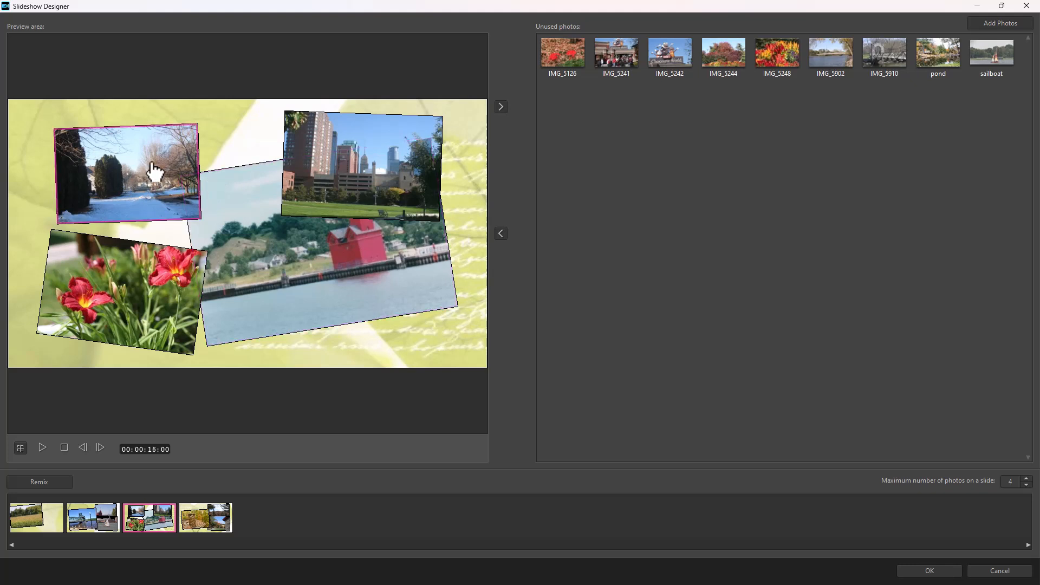
pyautogui.click(501, 107)
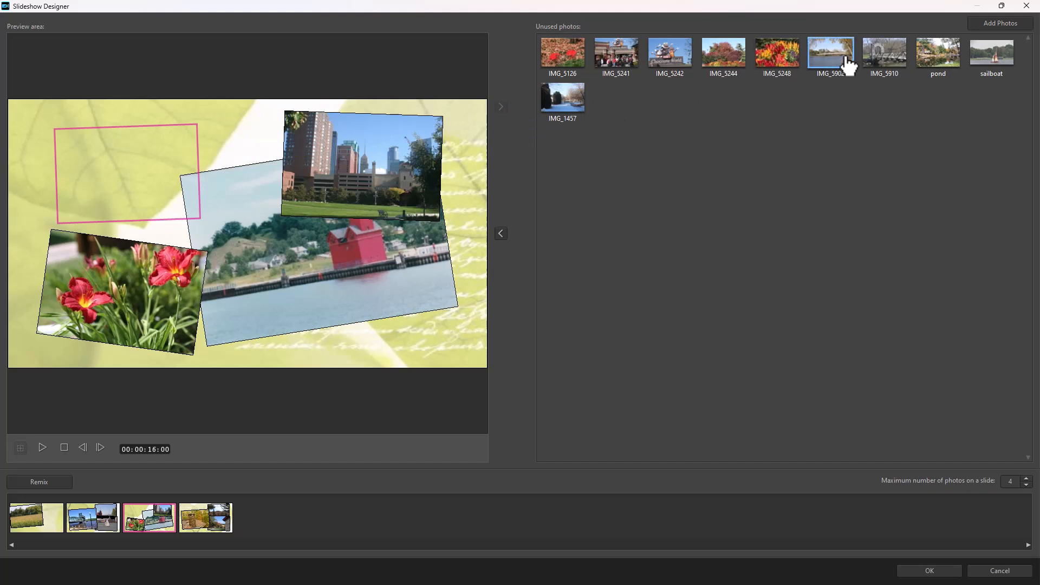
pyautogui.click(502, 233)
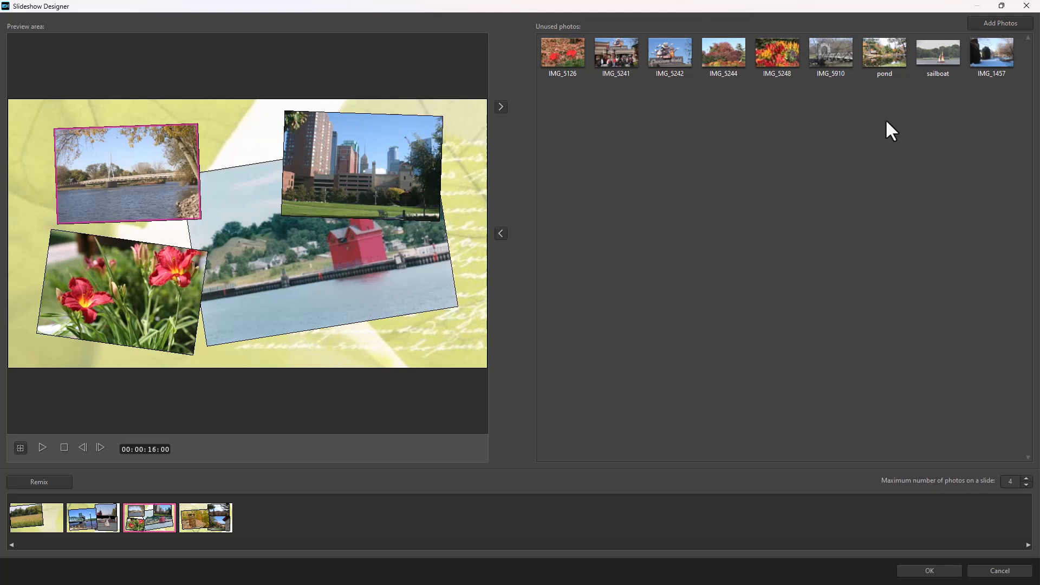
# - Replace the third slide's center photo with sailboat and its upper-right photo with IMG_5248
pyautogui.moveTo(941, 51); pyautogui.dragTo(399, 262)
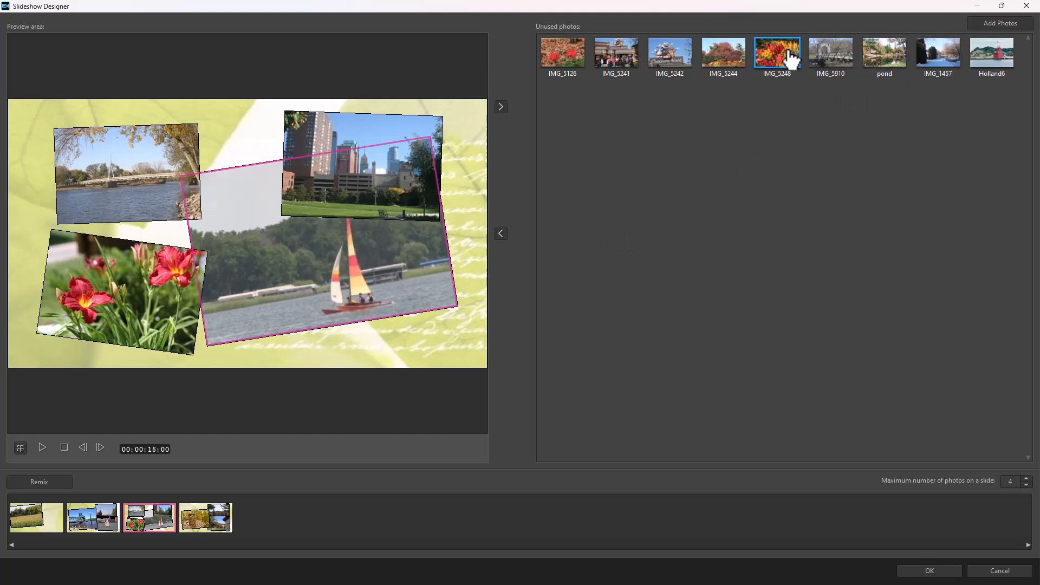
pyautogui.moveTo(791, 54); pyautogui.dragTo(302, 123)
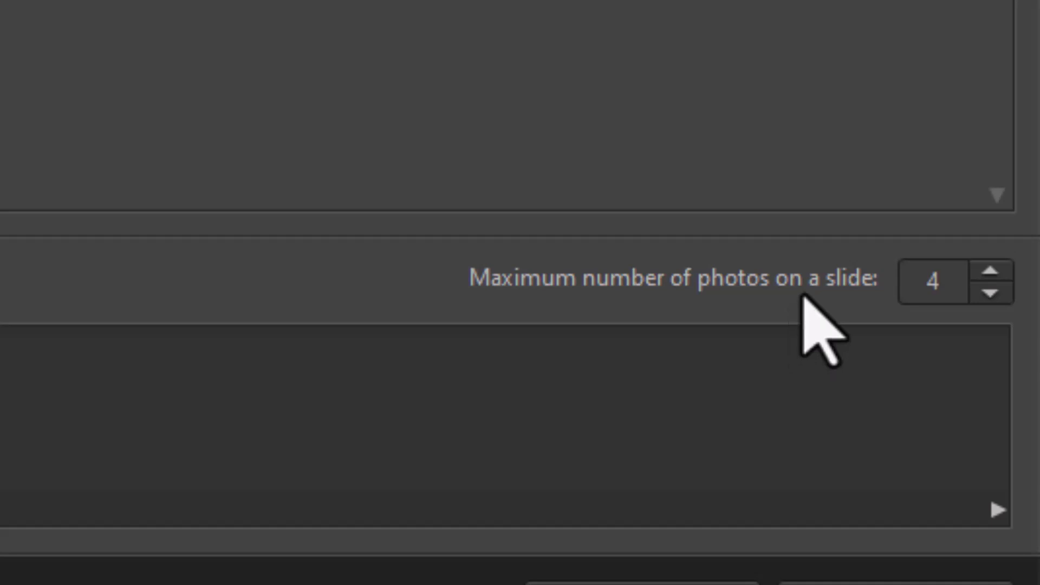
# - Lower the maximum number of photos on a slide and remix the slideshow design
pyautogui.click(991, 294)
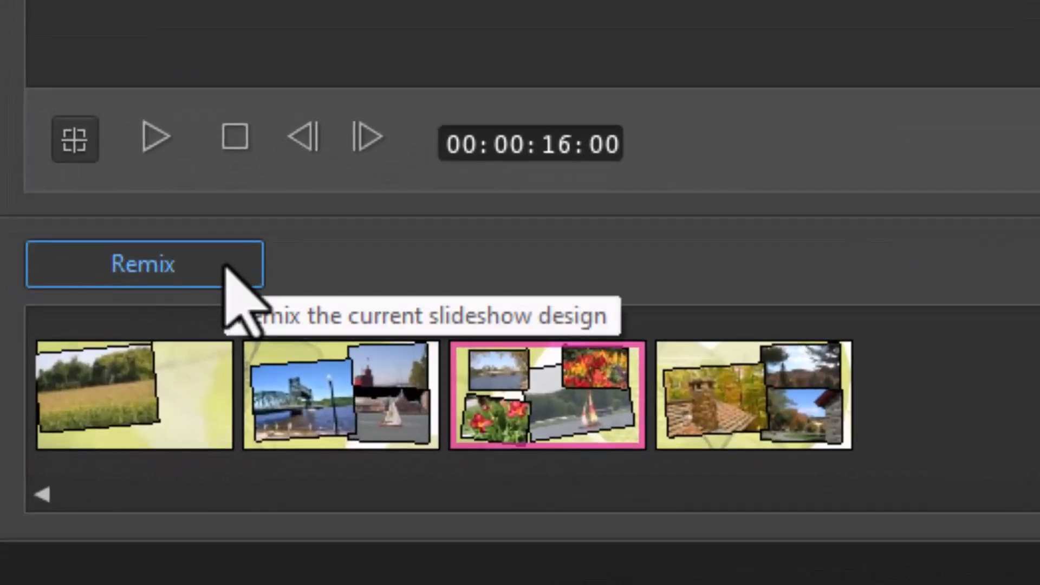
pyautogui.click(225, 267)
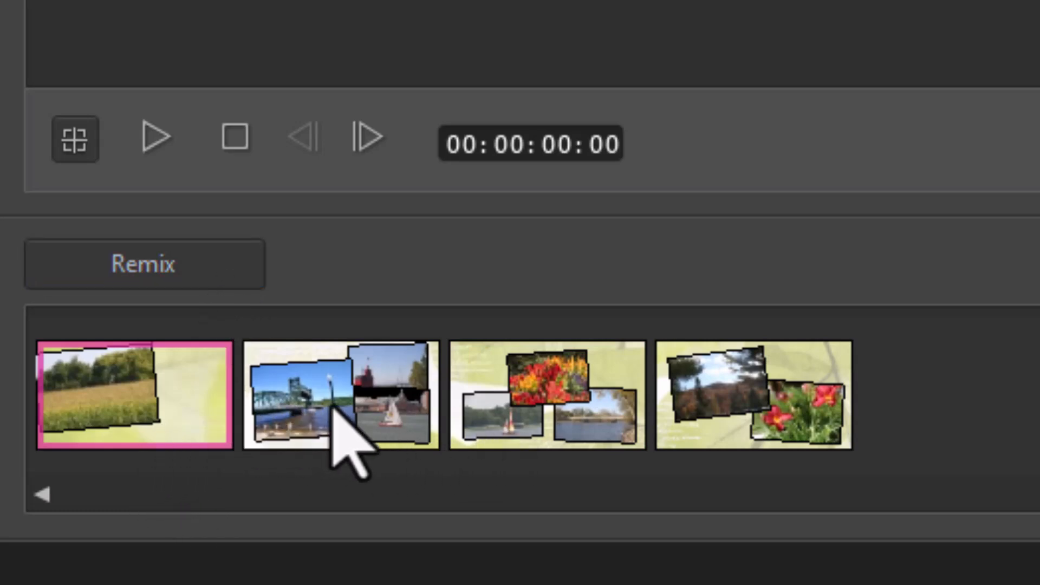
# - Step through the remixed slides to review them
pyautogui.click(332, 406)
pyautogui.click(542, 415)
pyautogui.click(784, 407)
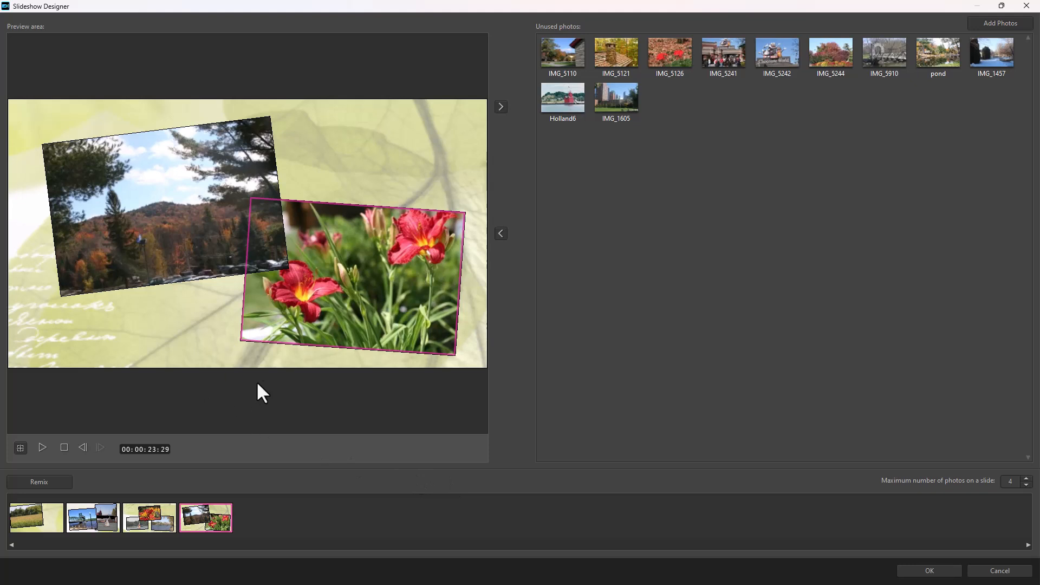
# - Adjust the focus area of the sailboat photo on the third slide to center on the boat
pyautogui.click(154, 525)
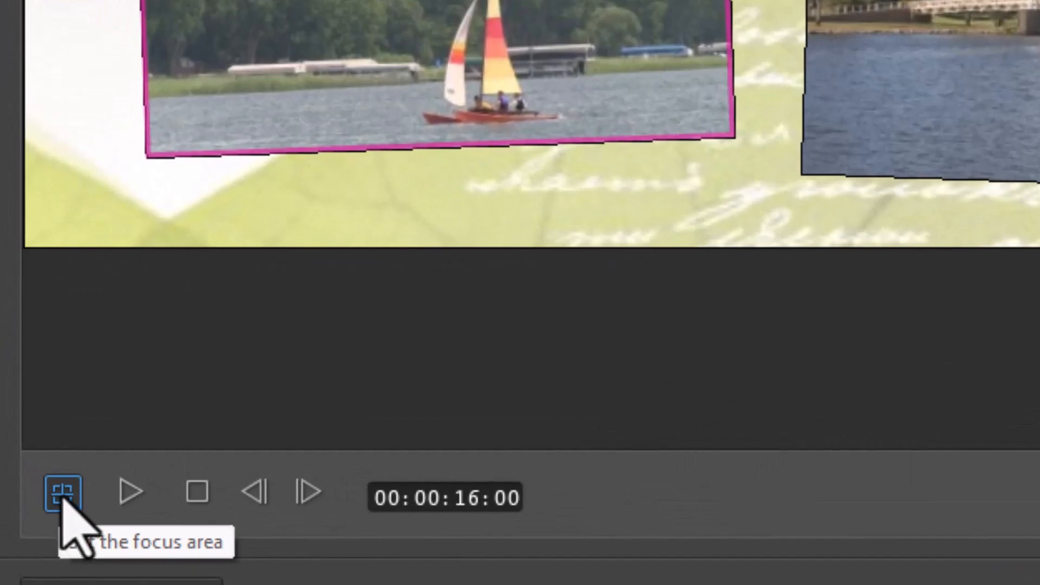
pyautogui.click(64, 497)
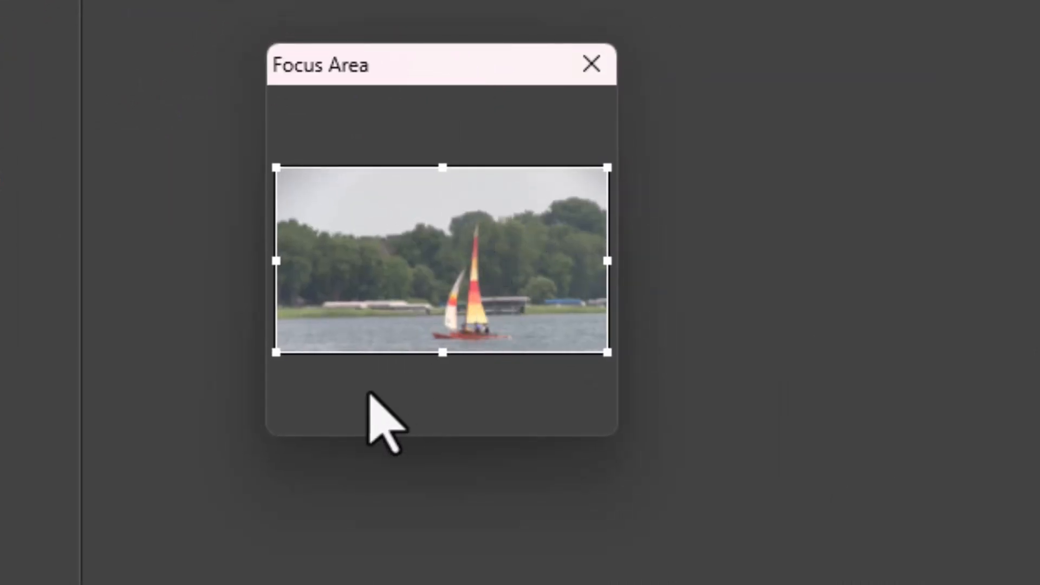
pyautogui.moveTo(276, 352); pyautogui.dragTo(406, 314)
pyautogui.moveTo(515, 244); pyautogui.dragTo(512, 274)
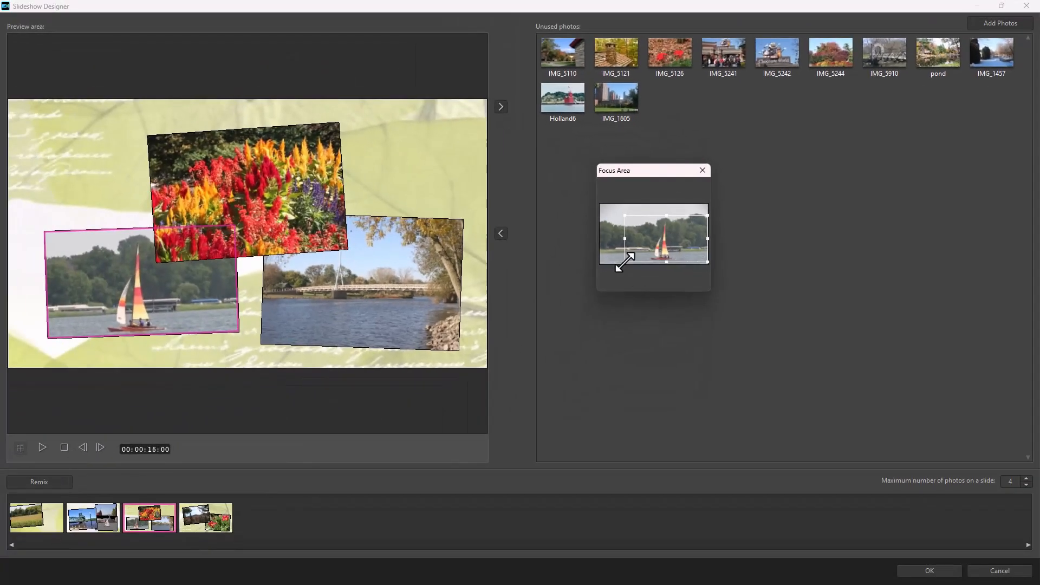
pyautogui.moveTo(619, 266); pyautogui.dragTo(675, 247)
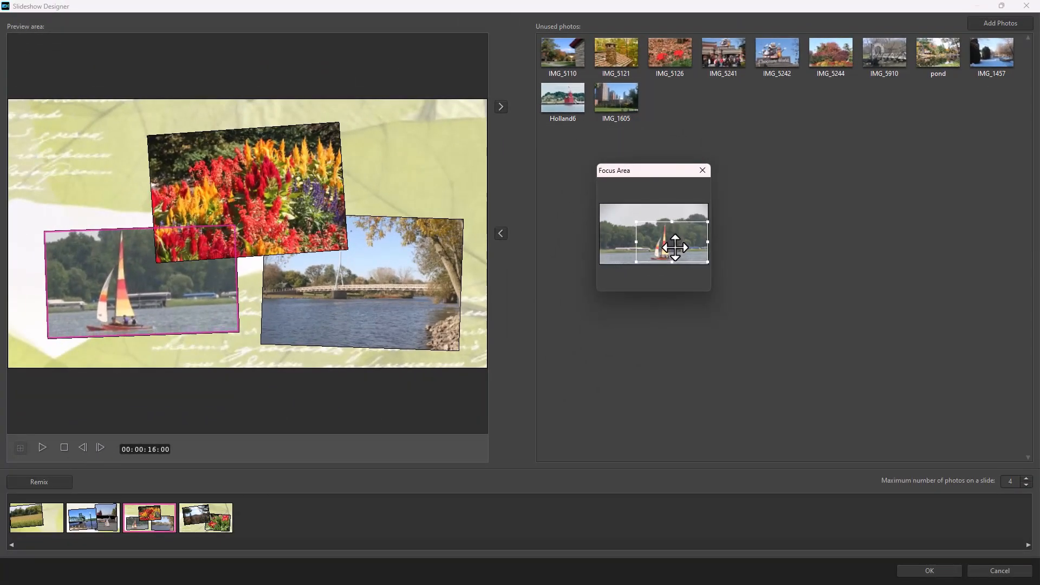
pyautogui.click(703, 170)
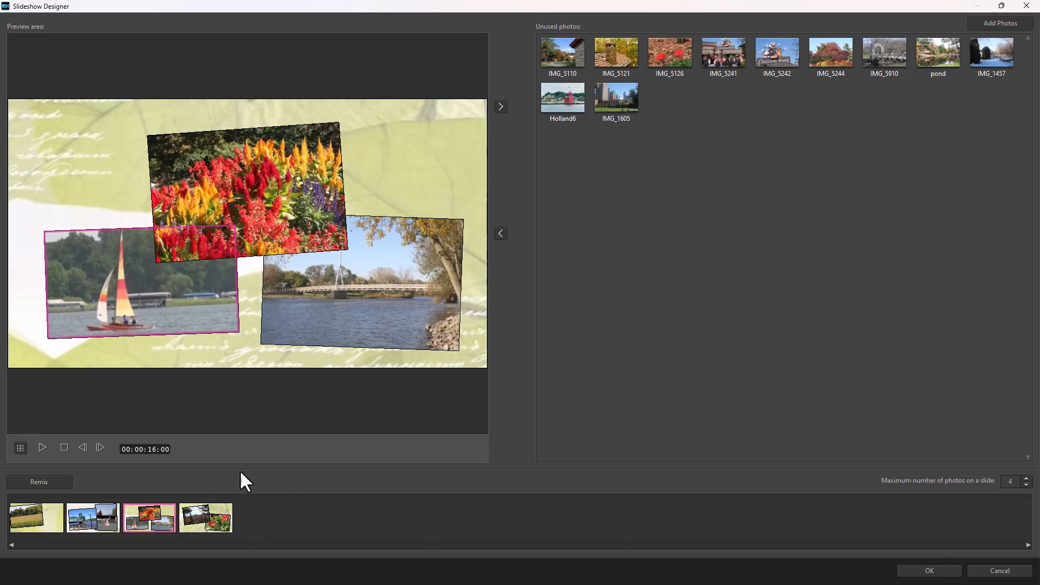
# - Apply the designer changes and advance to the production stage
pyautogui.click(930, 572)
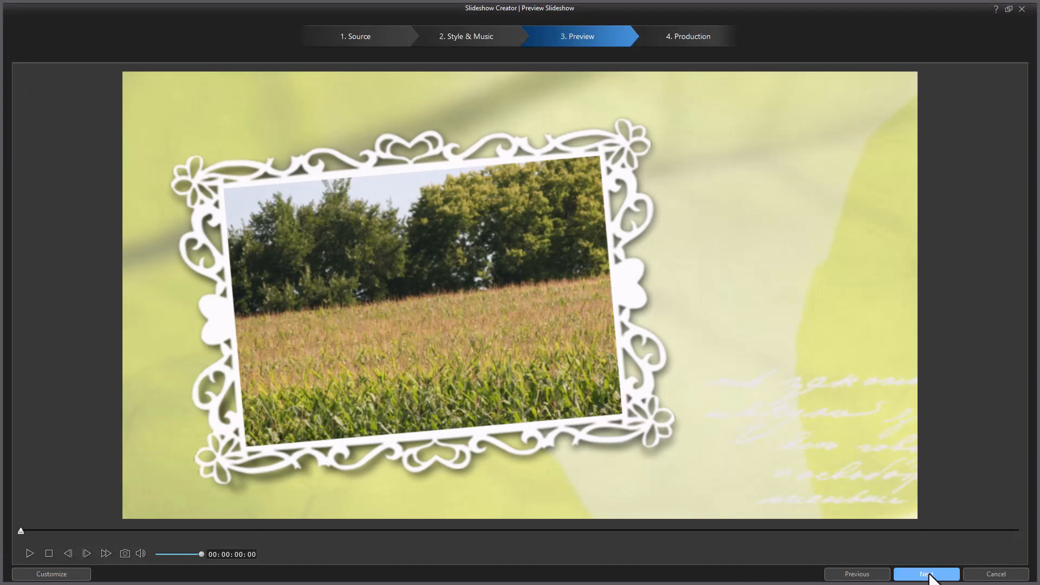
pyautogui.click(930, 574)
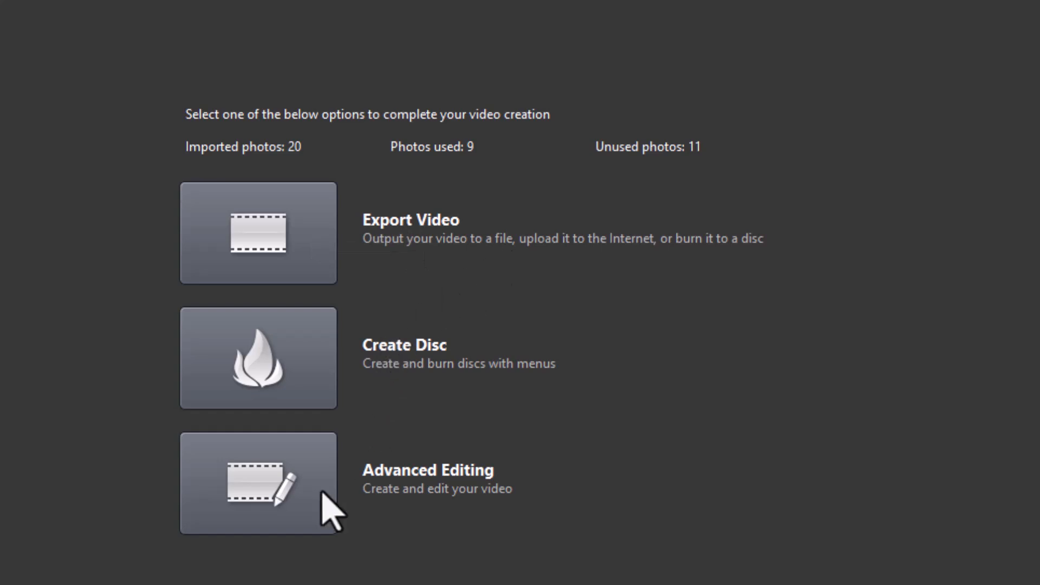
# - Choose Advanced Editing without putting unused photos back into the timeline
pyautogui.click(275, 493)
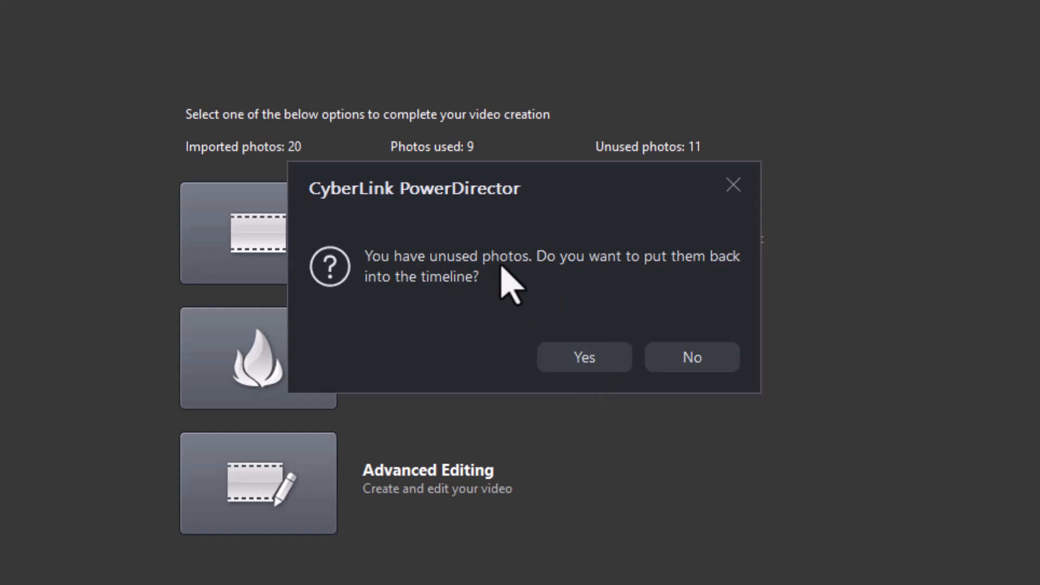
pyautogui.click(698, 364)
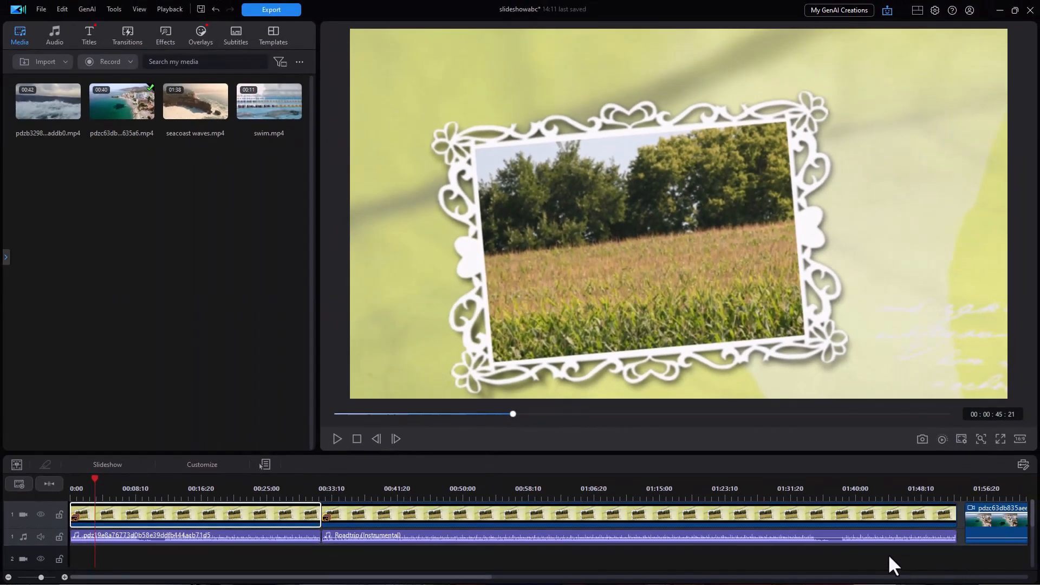
# - Play and stop the slideshow in the timeline preview
pyautogui.scroll(-1, 886, 554)
pyautogui.click(337, 439)
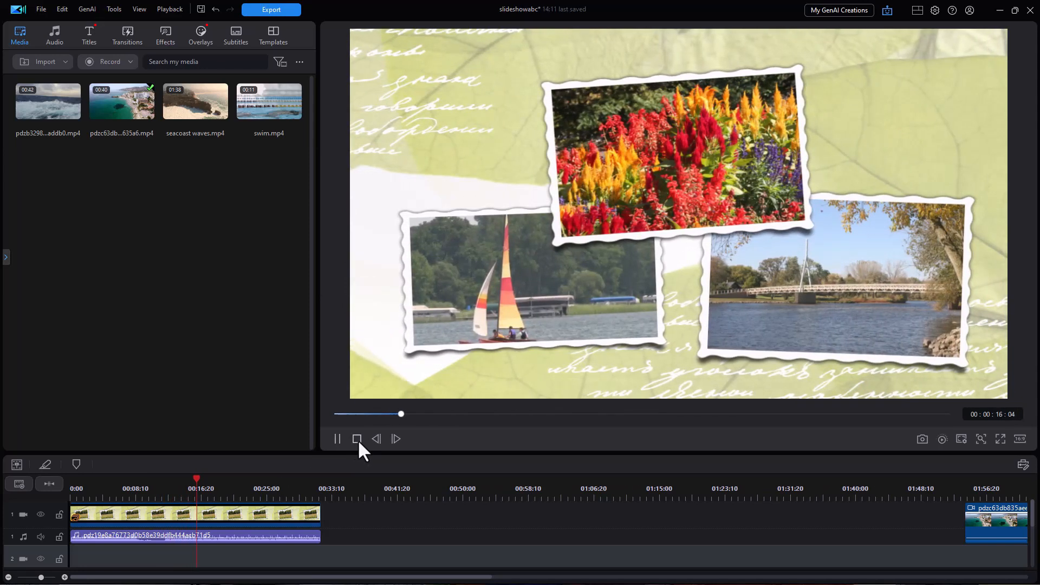
pyautogui.click(357, 439)
# - Reopen the slideshow clip in Slideshow Creator and switch its style to Normal
pyautogui.click(186, 485)
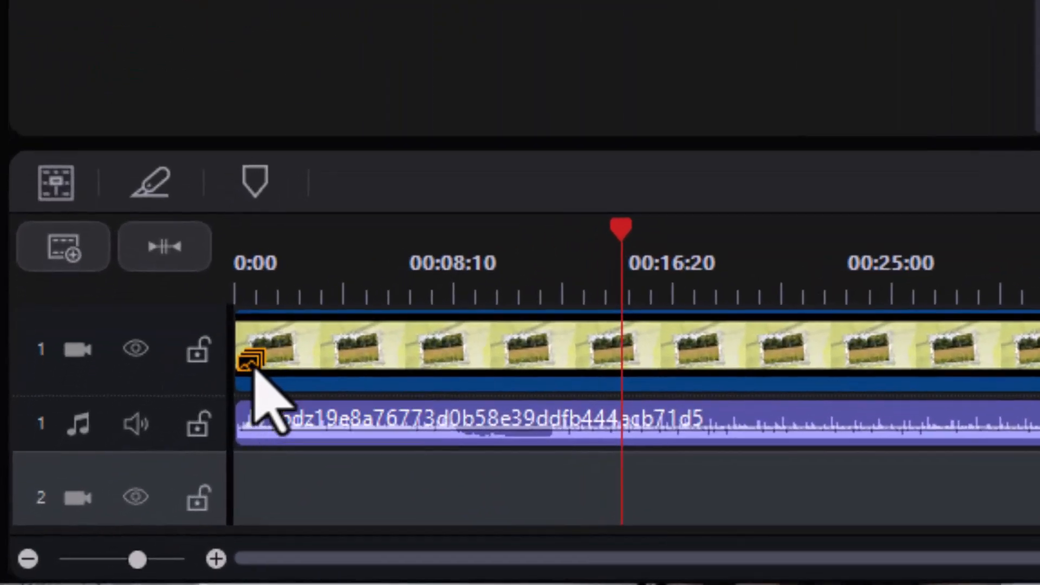
pyautogui.click(252, 374)
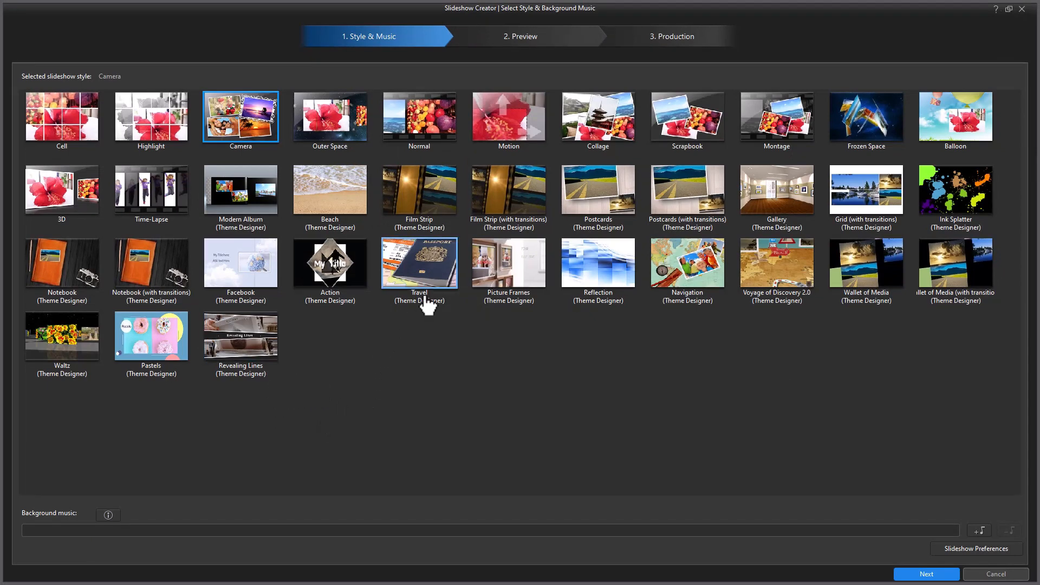
pyautogui.click(442, 136)
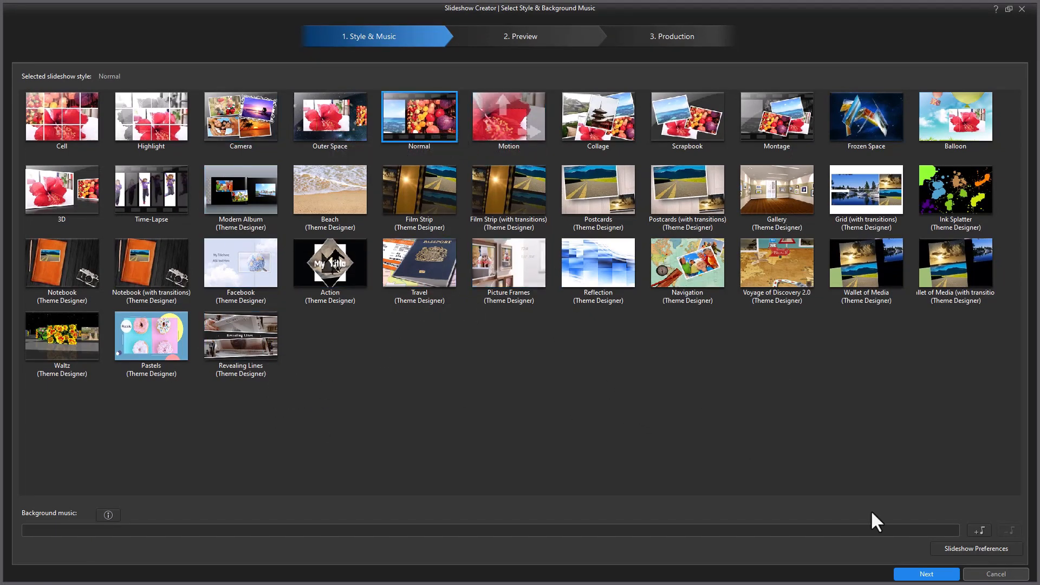
pyautogui.click(926, 575)
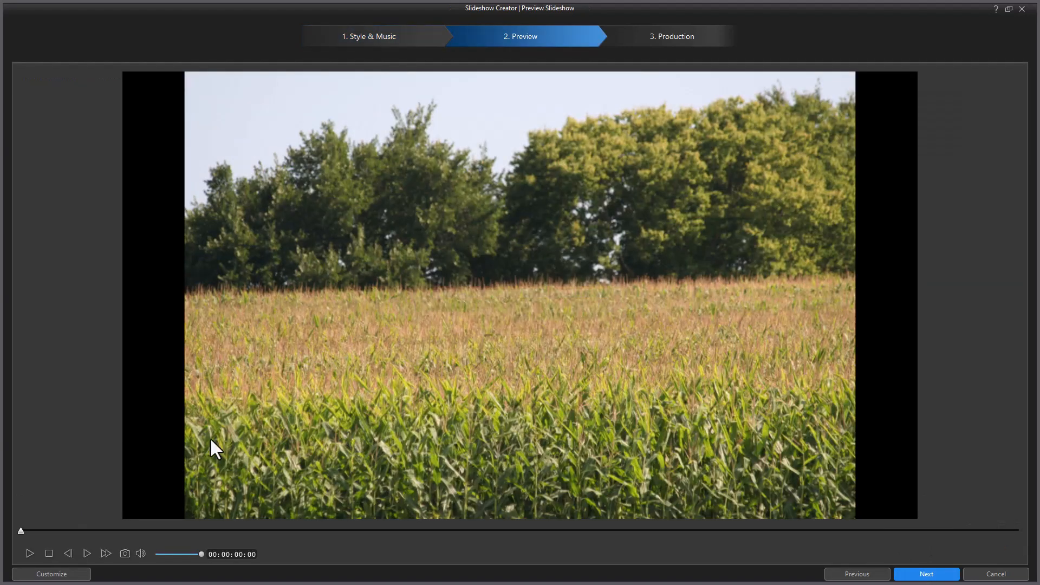
# - Open the customize options, close them, and cancel out of Slideshow Creator
pyautogui.click(53, 574)
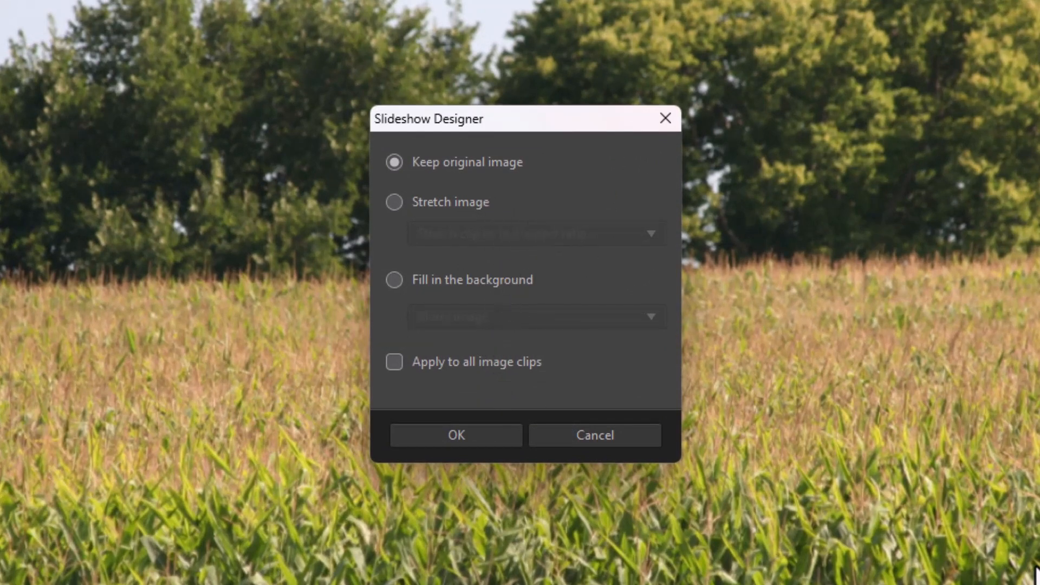
pyautogui.click(667, 115)
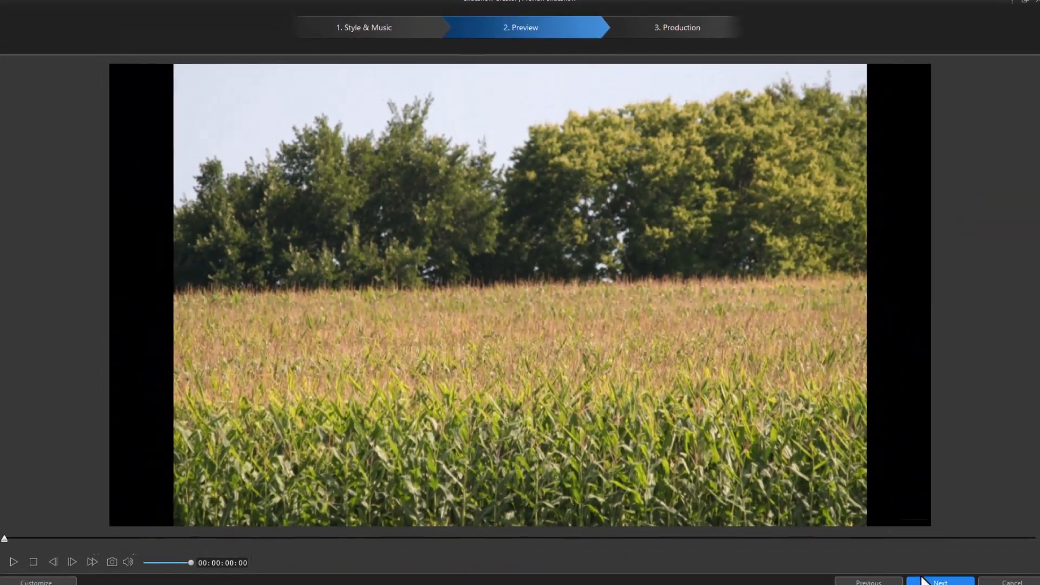
pyautogui.click(926, 574)
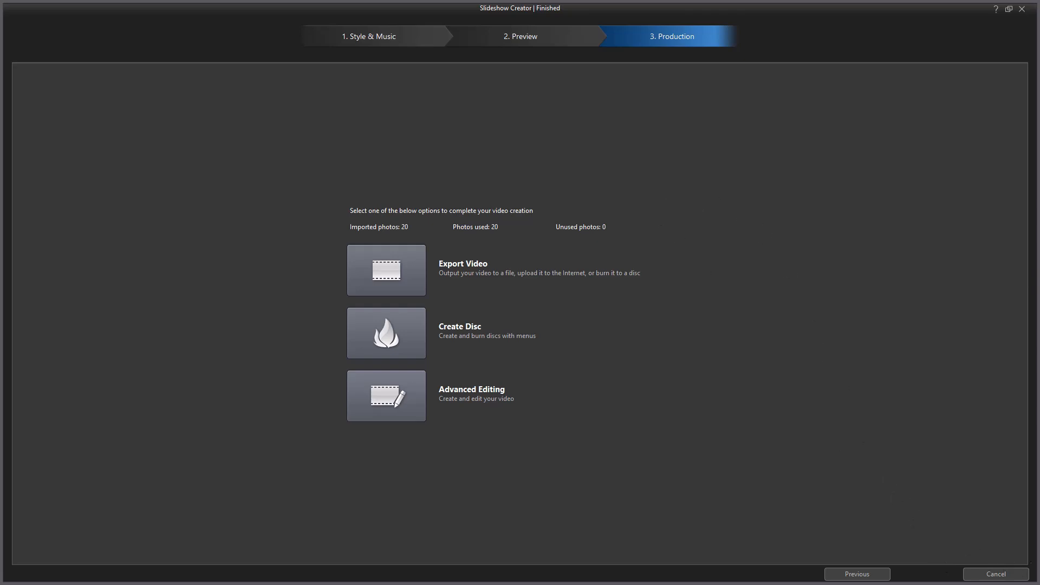
pyautogui.click(996, 574)
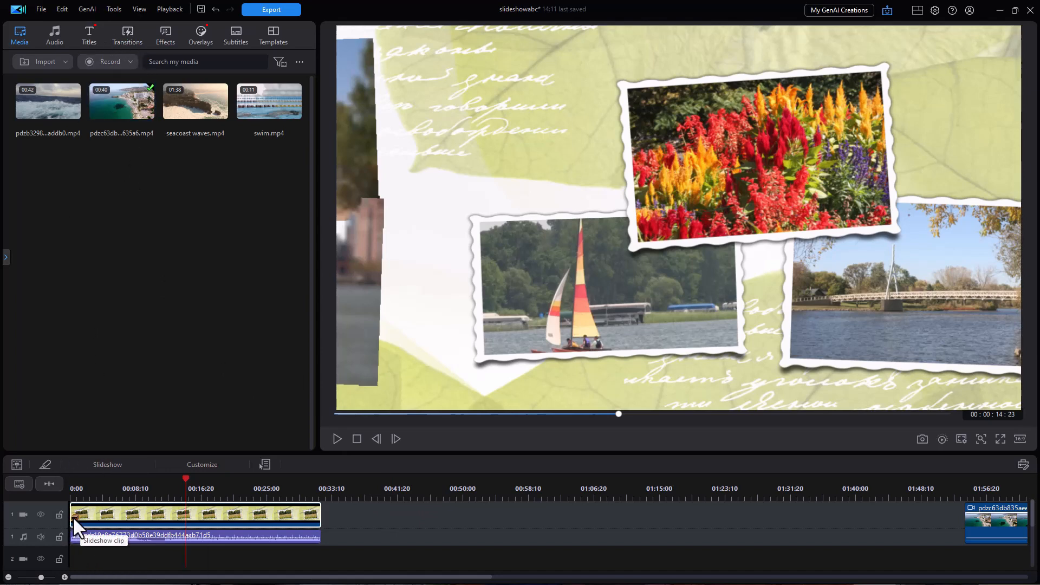
# - Reopen the slideshow clip in Slideshow Creator and open its Slideshow Preferences, cancelling without changes
pyautogui.click(95, 462)
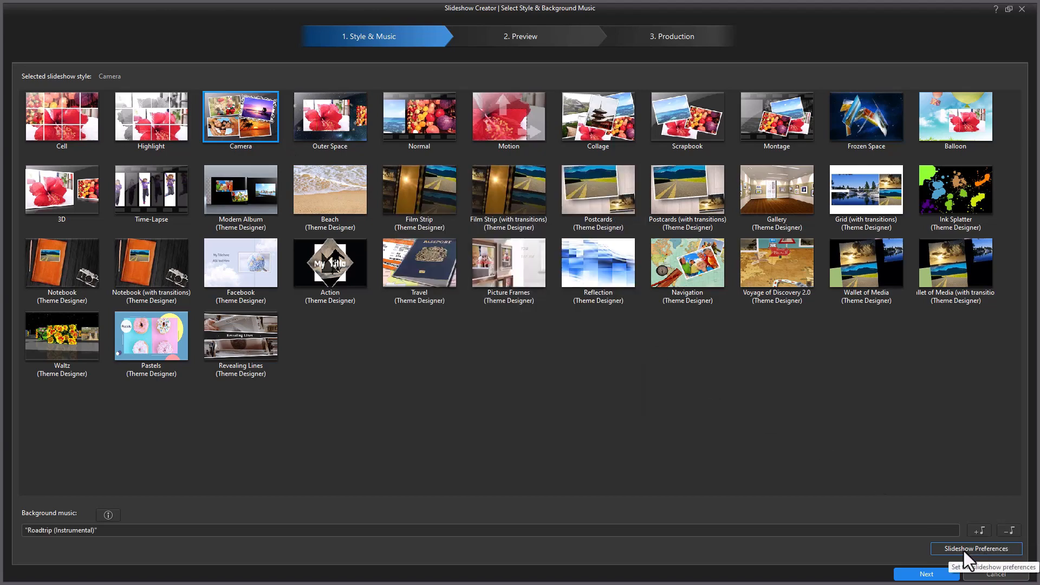
pyautogui.click(964, 549)
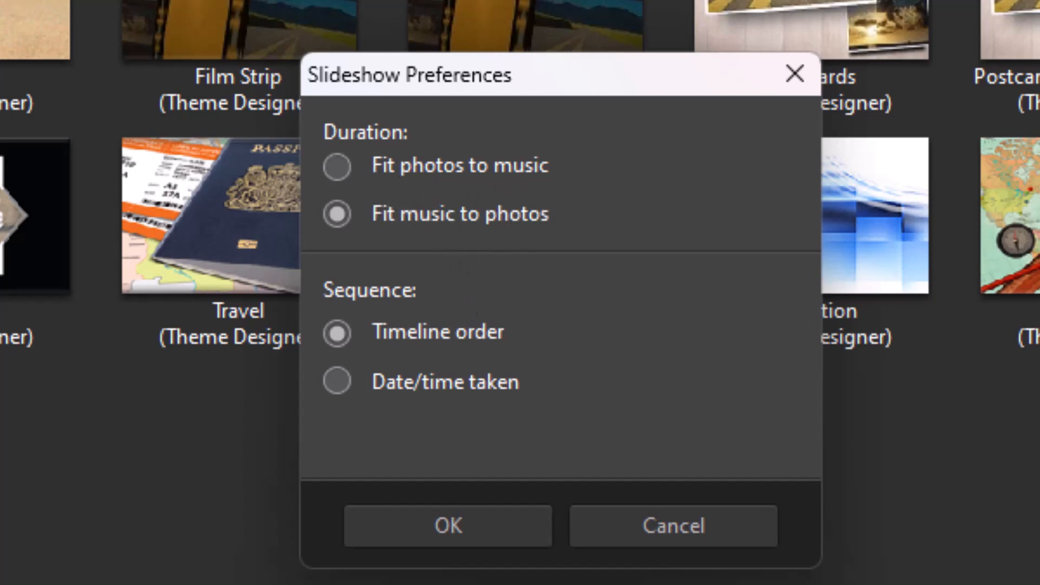
pyautogui.click(674, 526)
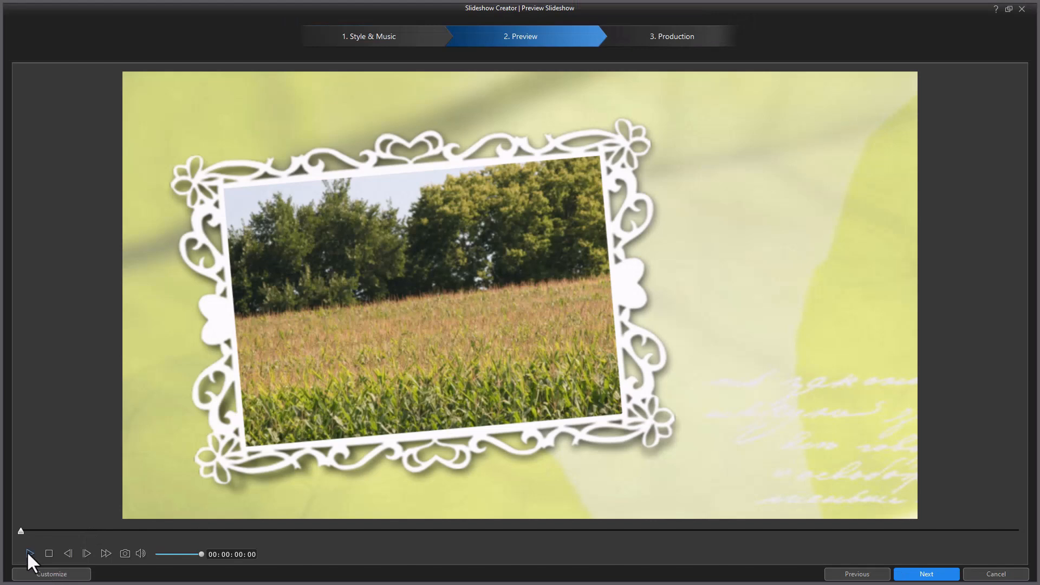
# - Open the Slideshow Designer from the preview, accept it, and continue to the production options
pyautogui.click(47, 574)
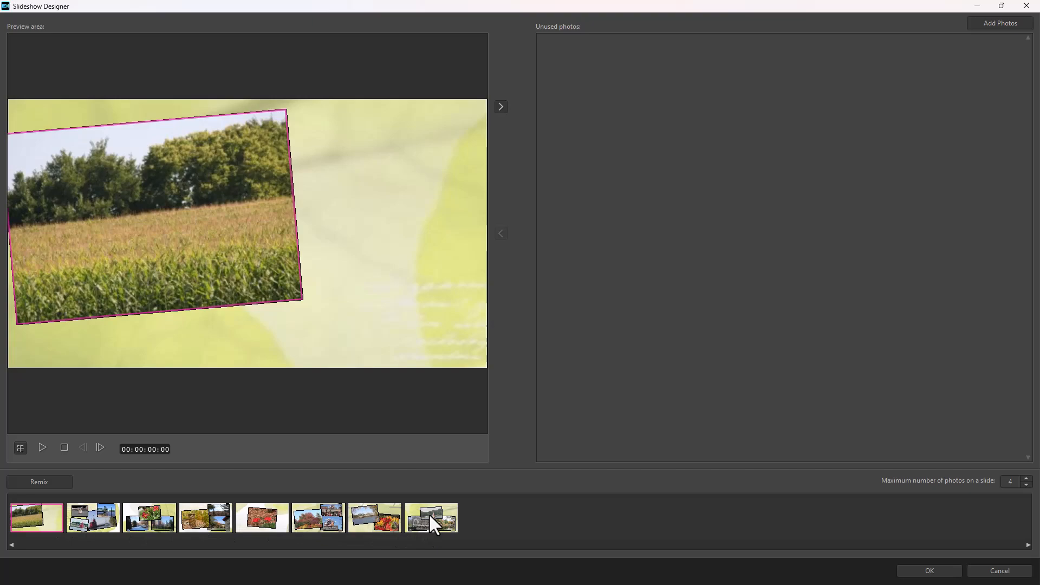
pyautogui.click(933, 573)
pyautogui.click(943, 574)
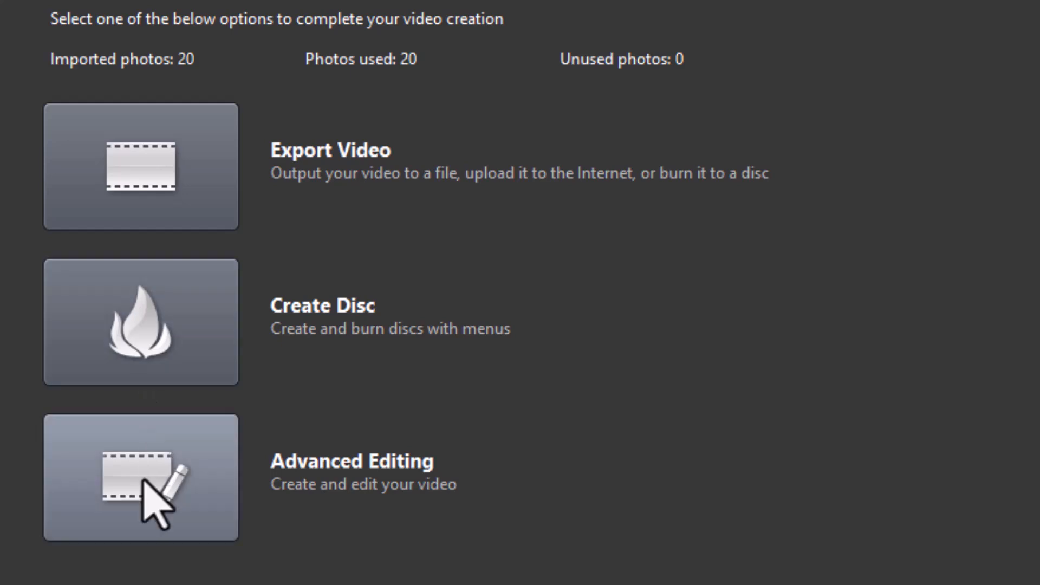
# - Choose Advanced Editing and confirm replacing the selected clip in the timeline with the slideshow
pyautogui.click(144, 421)
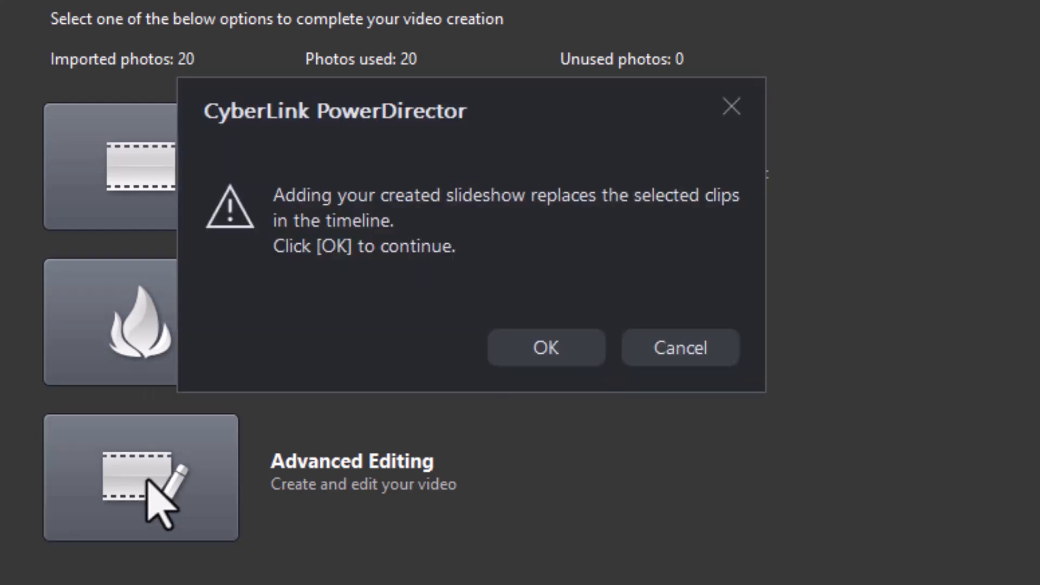
pyautogui.click(561, 353)
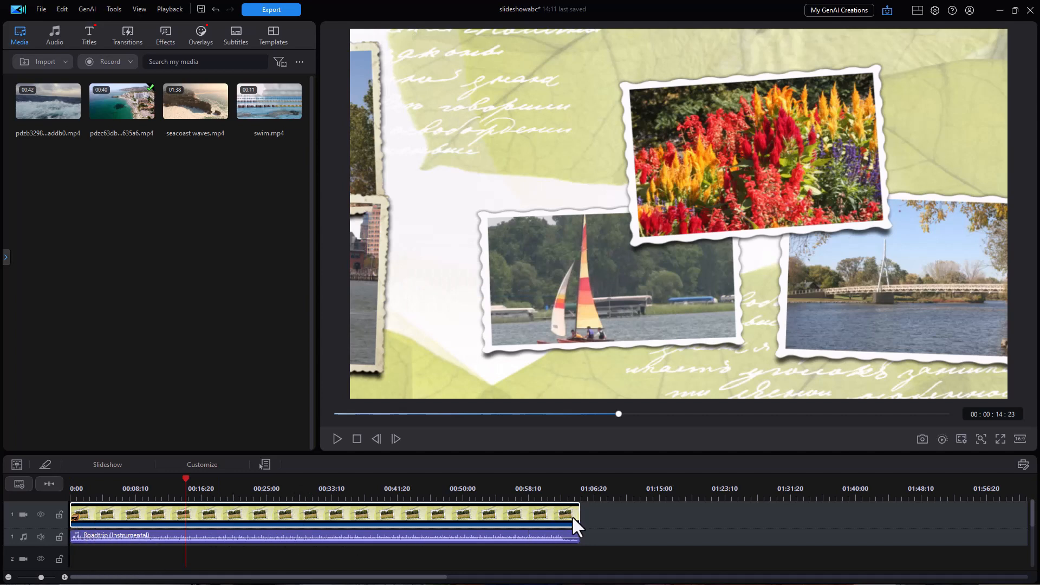
# - Play and pause the updated slideshow in the timeline preview
pyautogui.click(337, 439)
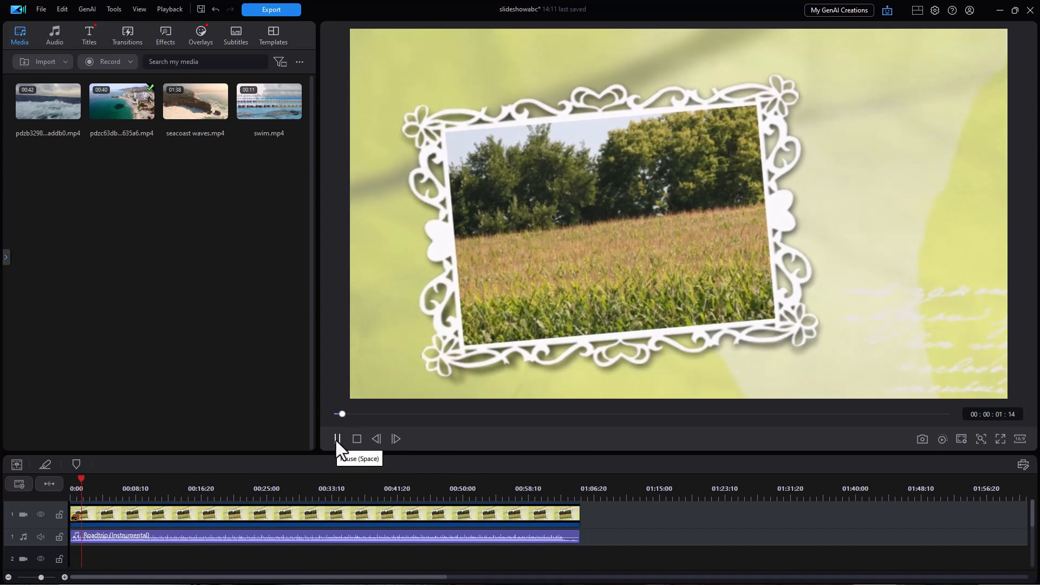
pyautogui.click(336, 439)
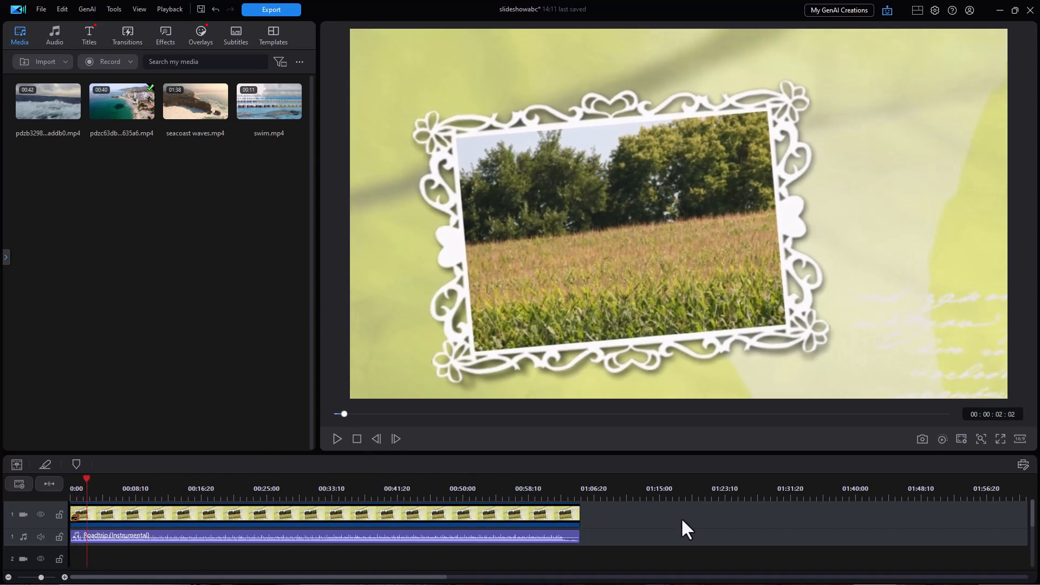